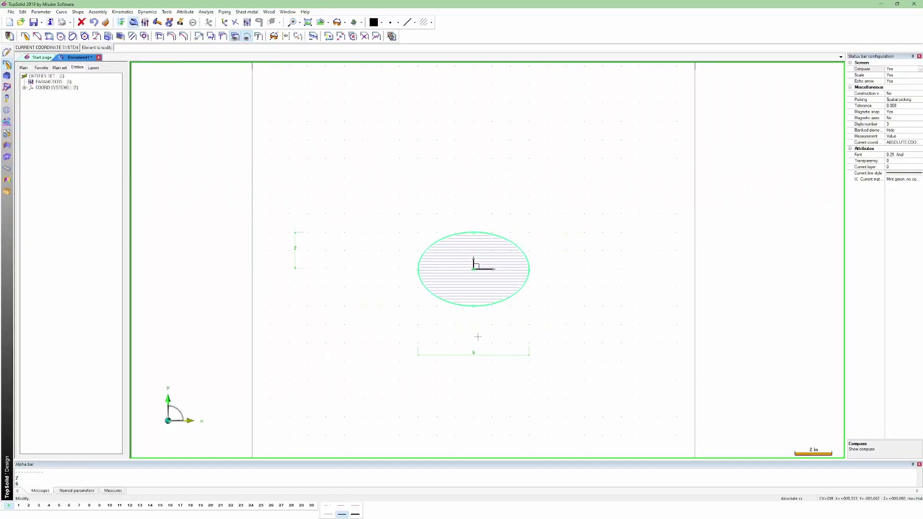
# Trim away the lower half of the ellipse and the line extending past the arc.
pyautogui.scroll(2, 480, 325)
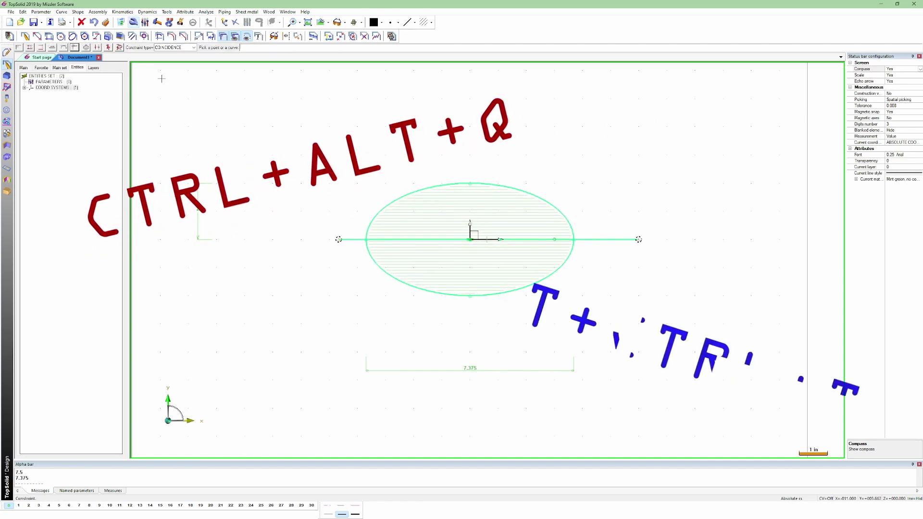
pyautogui.click(160, 36)
pyautogui.click(407, 242)
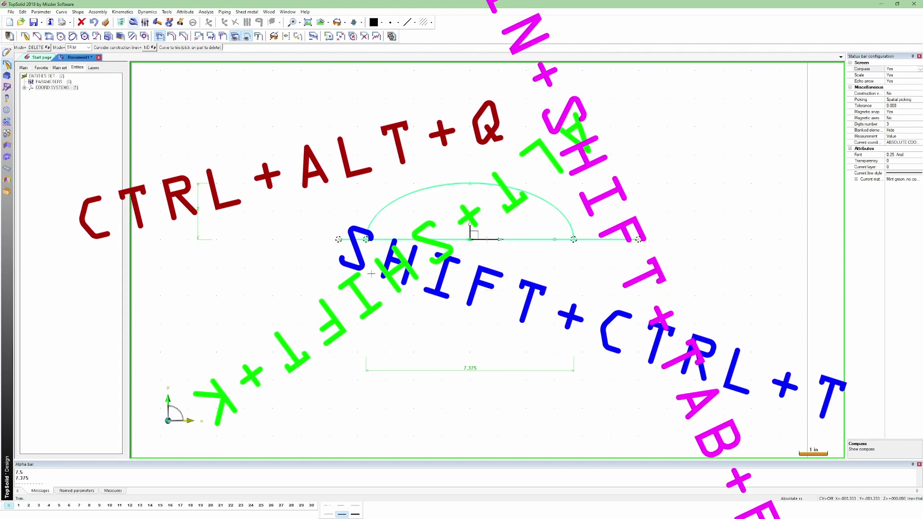
pyautogui.click(607, 239)
# Move the 7.375 width and vertical 2 dimensions closer to the profile and end the sketch.
pyautogui.click(415, 370)
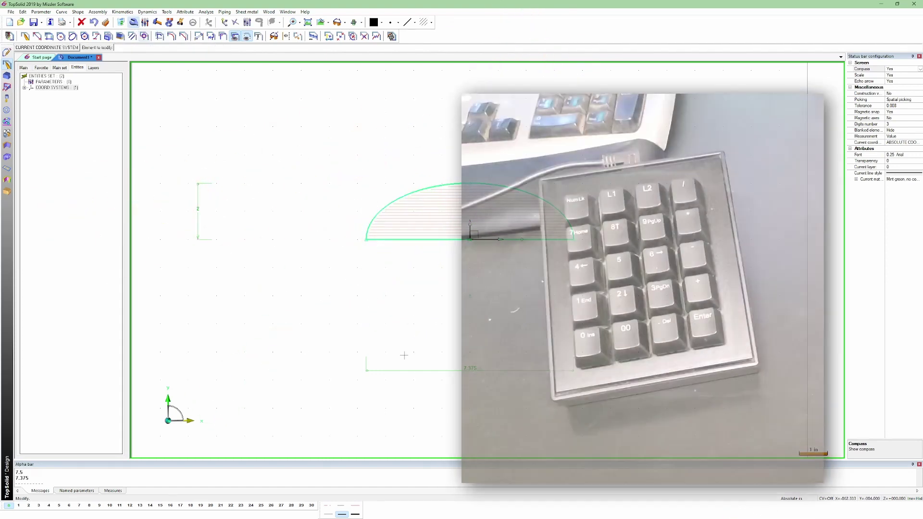
pyautogui.click(414, 270)
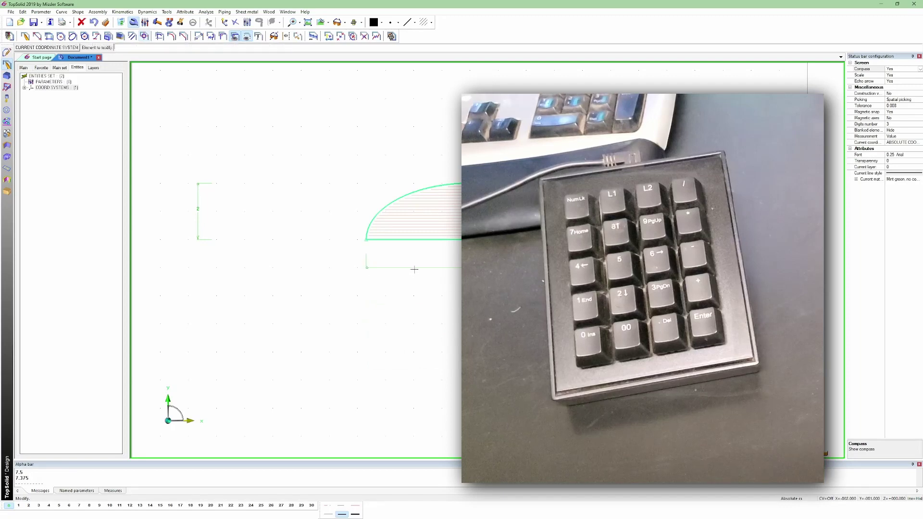
pyautogui.click(194, 200)
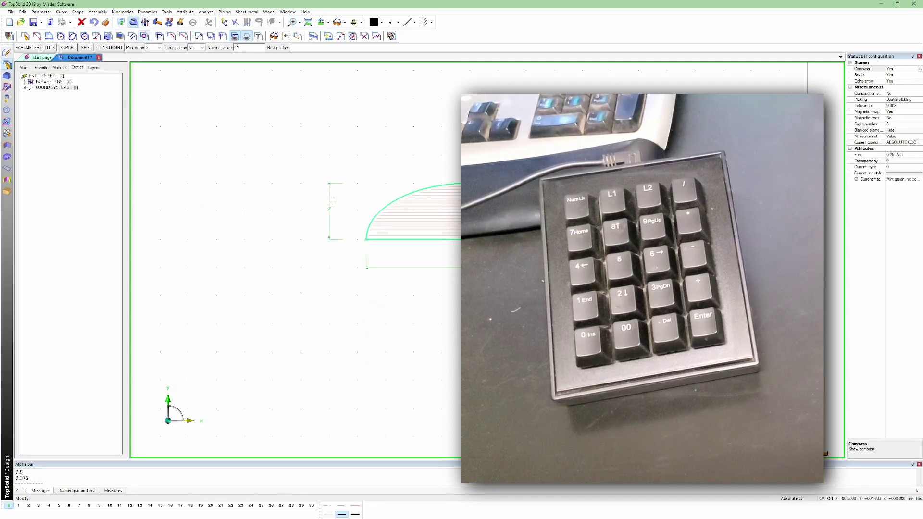
pyautogui.scroll(2, 417, 208)
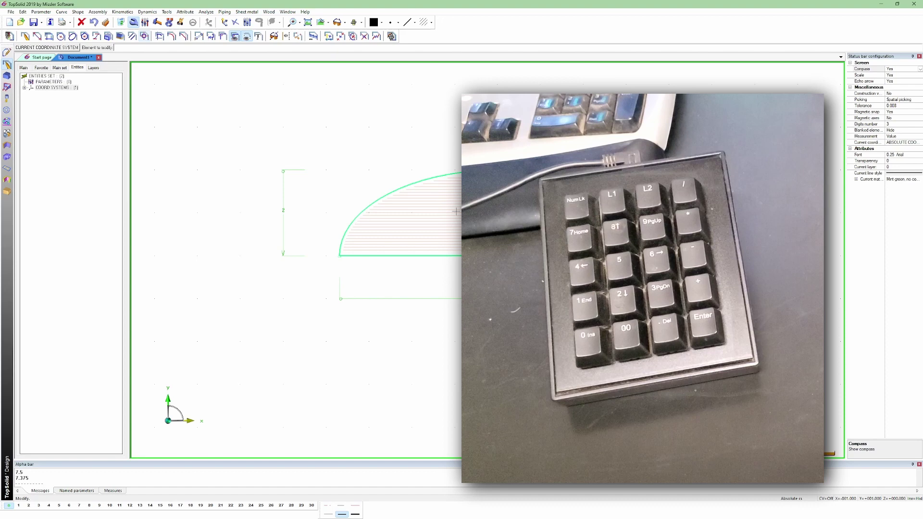
pyautogui.scroll(1, 456, 212)
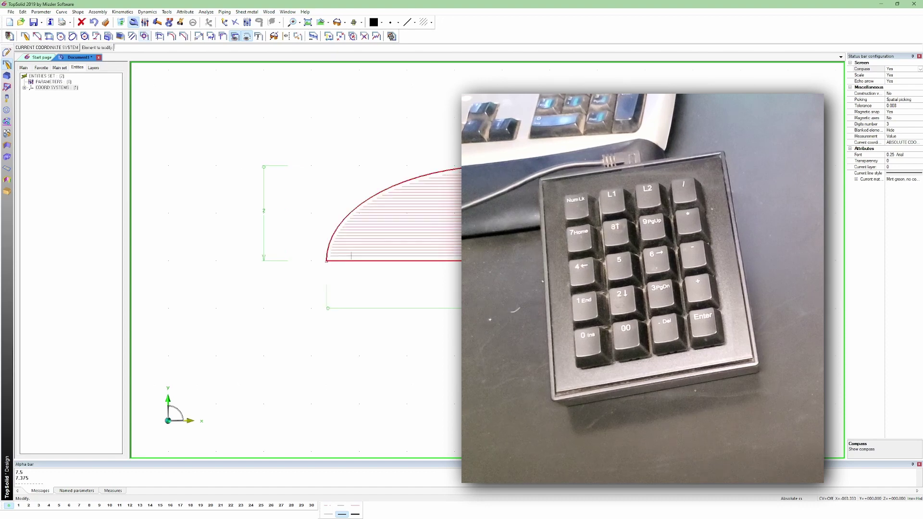
pyautogui.click(391, 37)
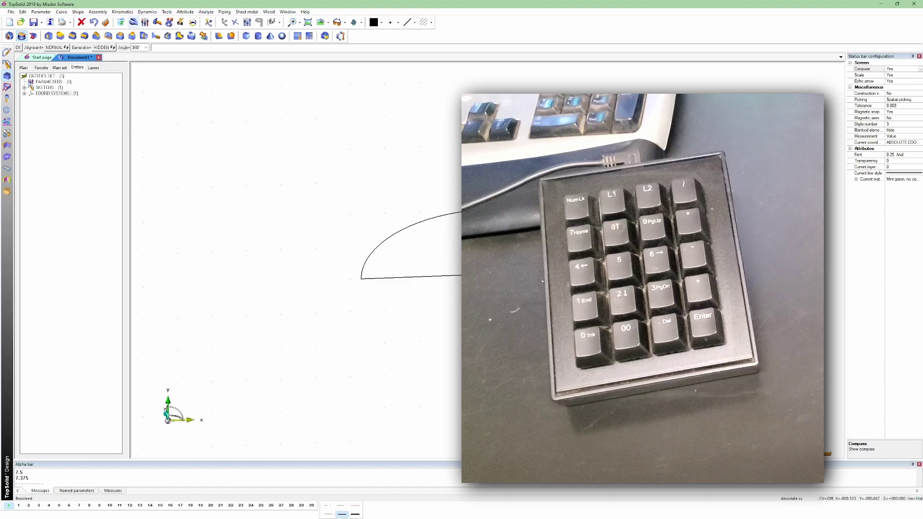
# Revolve the half-ellipse 180° and sketch an auto-dimensioned rectangle on the current coordinate system.
pyautogui.press('Return')
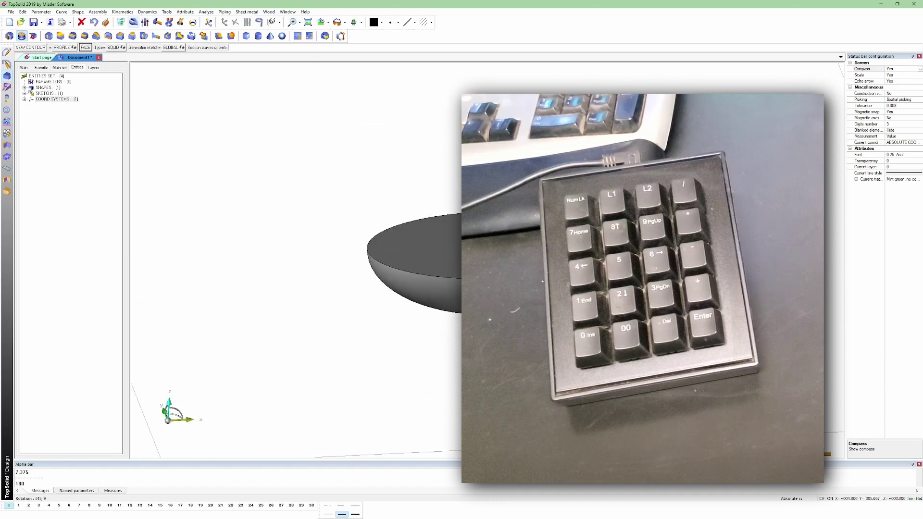
pyautogui.press('Escape')
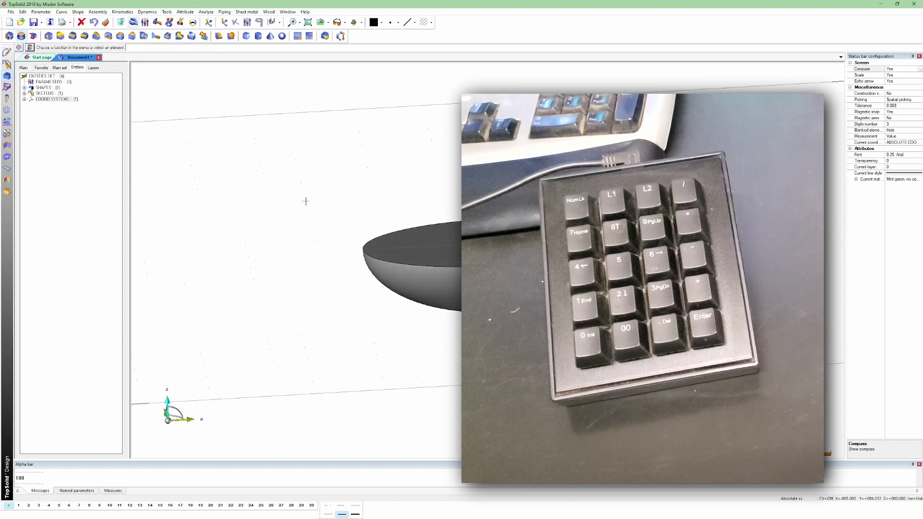
pyautogui.click(7, 64)
pyautogui.click(9, 36)
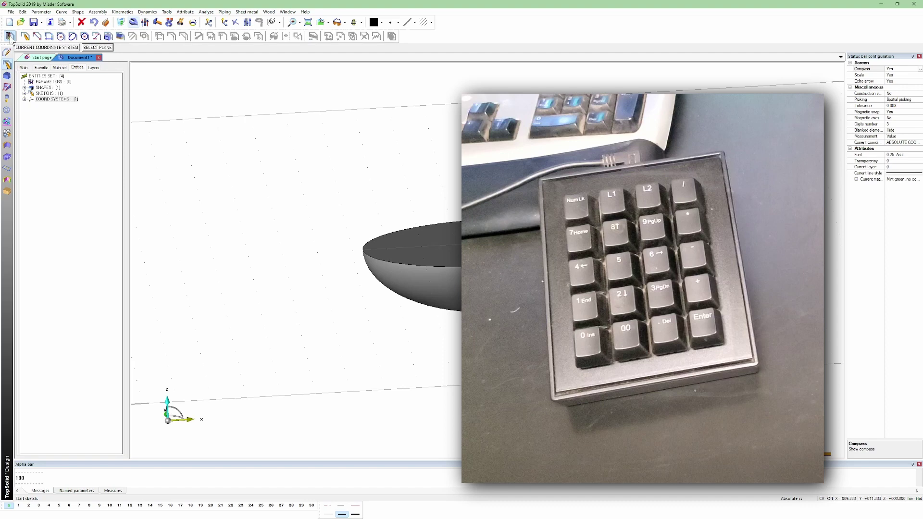
pyautogui.click(37, 47)
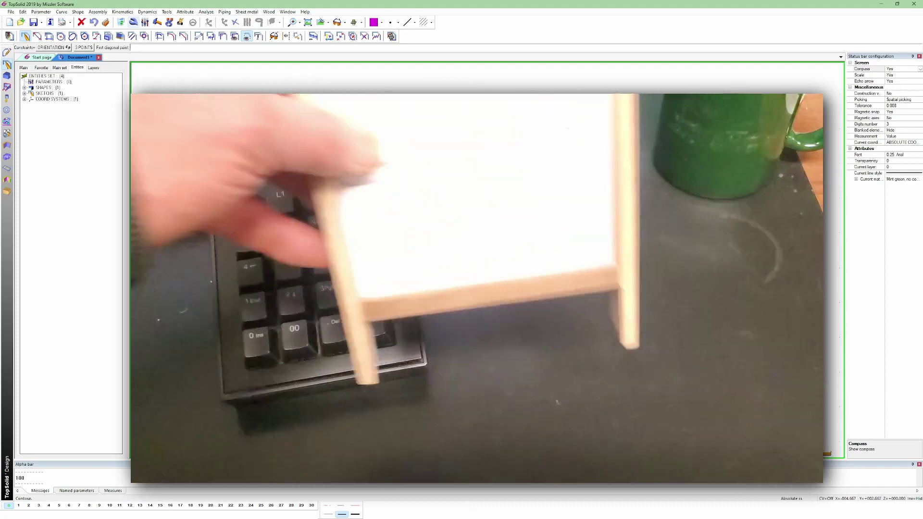
pyautogui.press('KP_1')
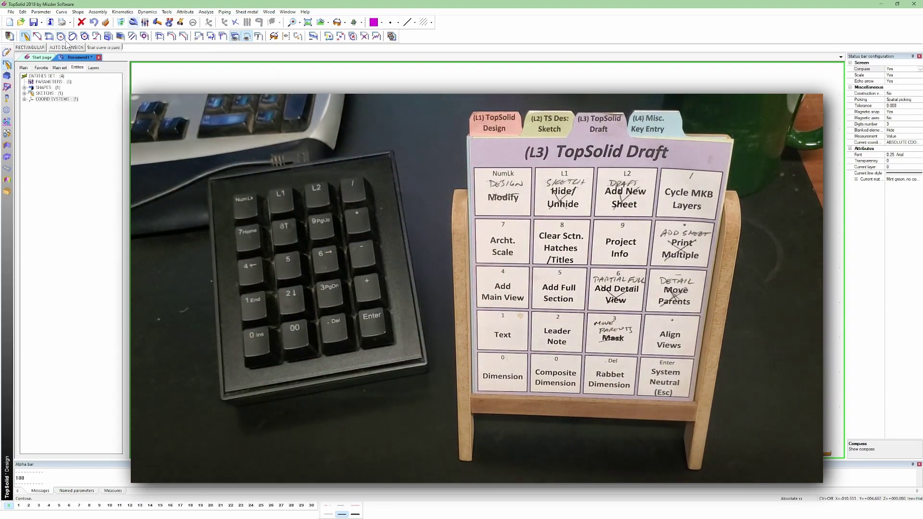
pyautogui.click(68, 47)
pyautogui.click(38, 49)
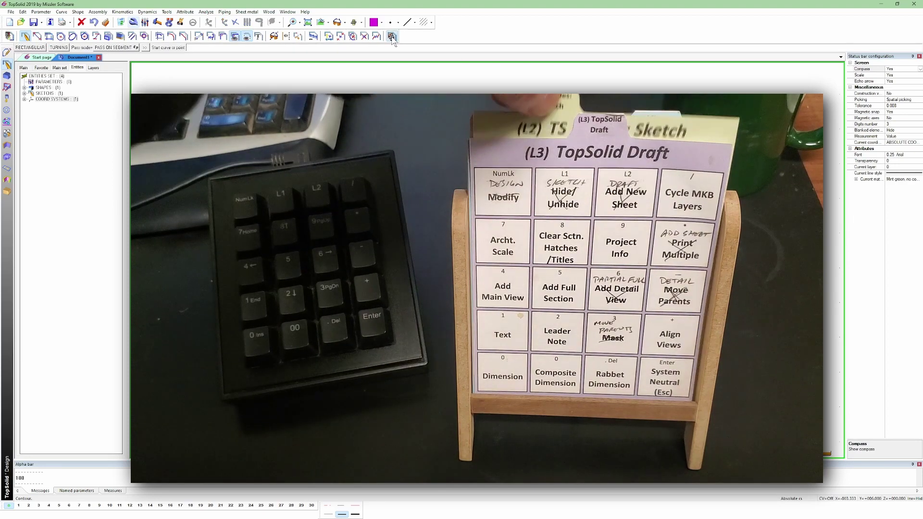
# Extrude the rectangle to a height of 0.75.
pyautogui.hotkey('ctrl', 'e')
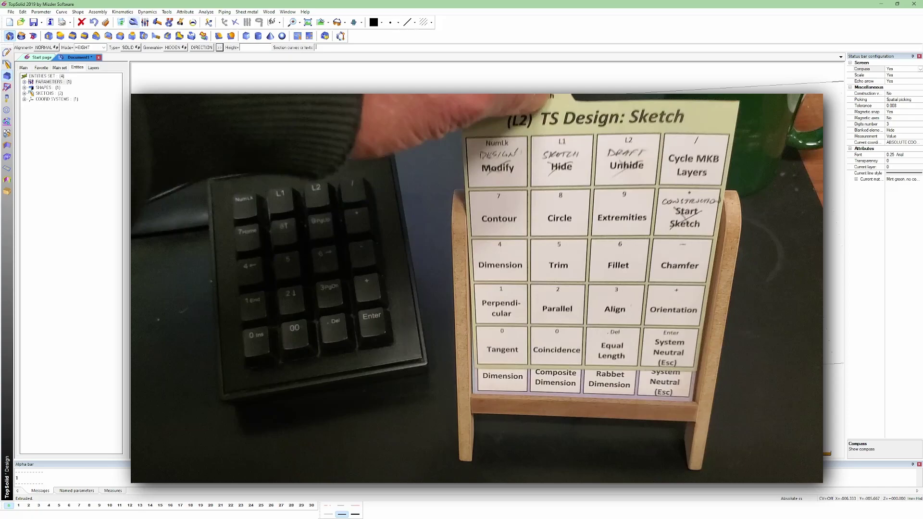
pyautogui.write('.75')
pyautogui.press('Return')
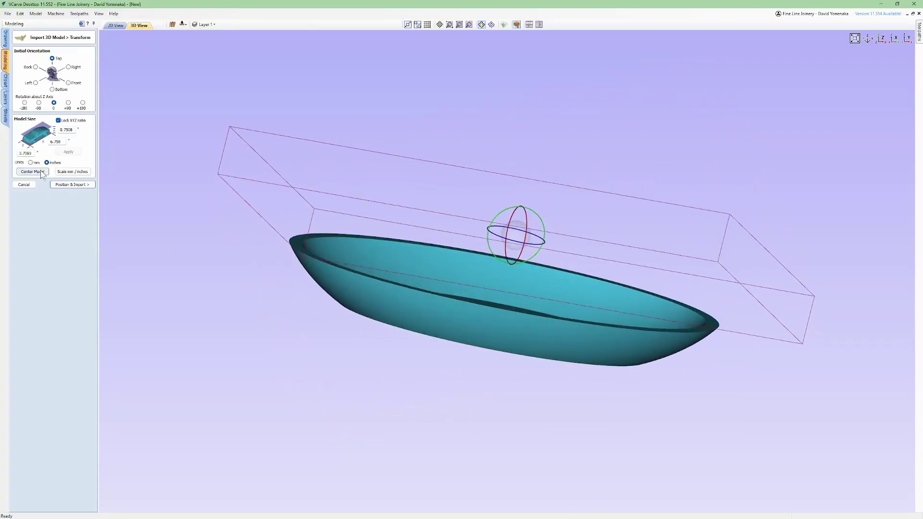
# Centre the dish model, position it, and import it into the job.
pyautogui.click(42, 173)
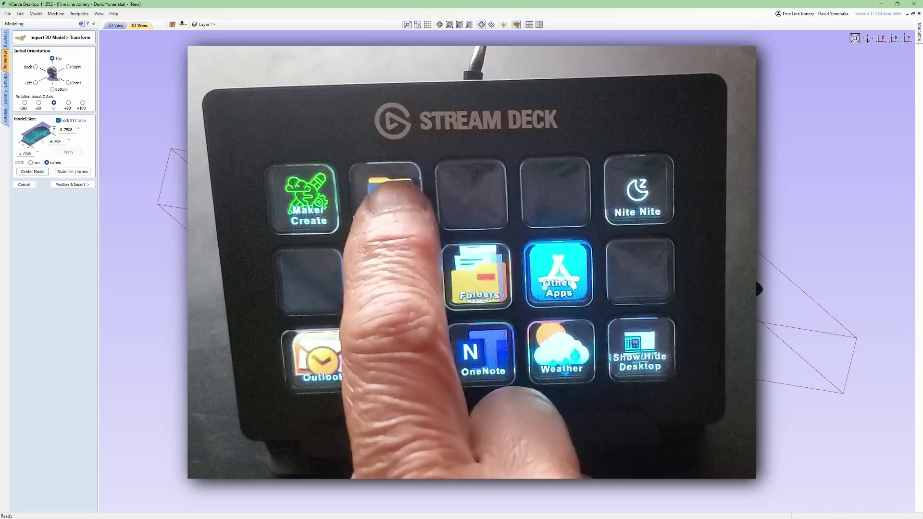
pyautogui.click(72, 185)
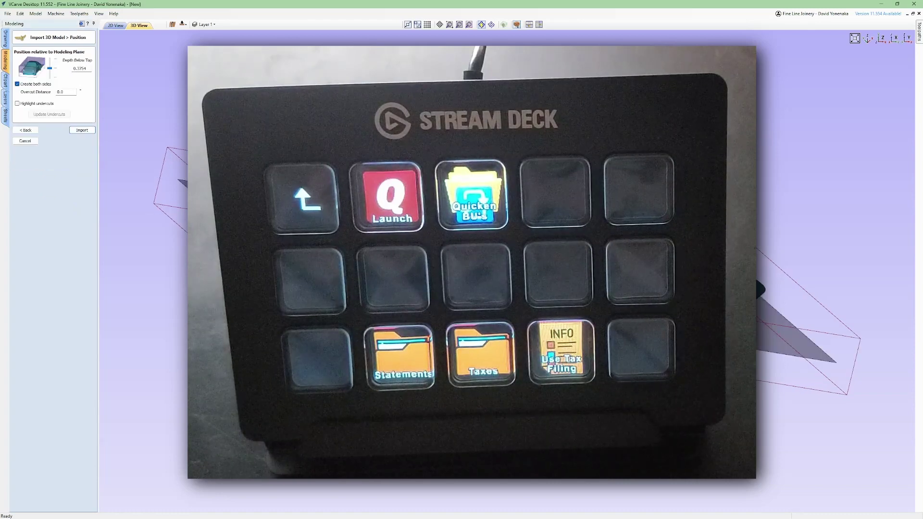
pyautogui.click(85, 131)
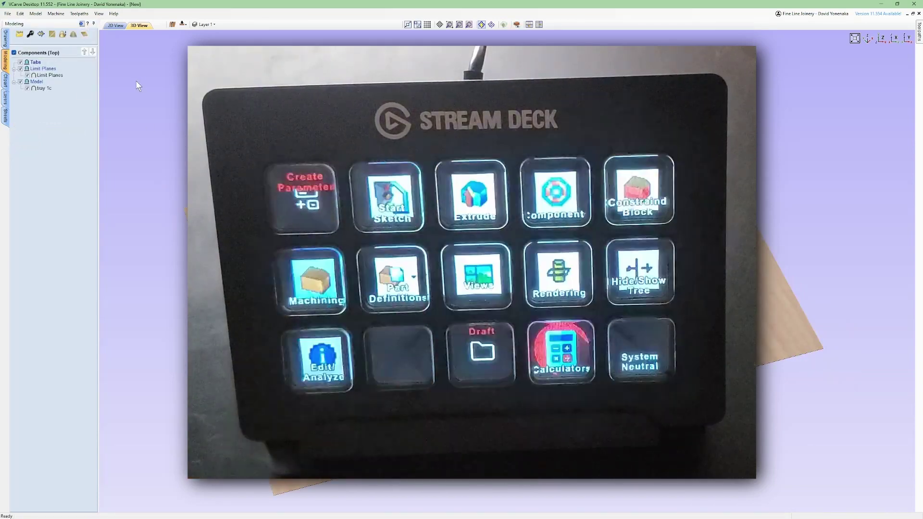
# Change the Limit Planes component's base height to 25.
pyautogui.doubleClick(39, 76)
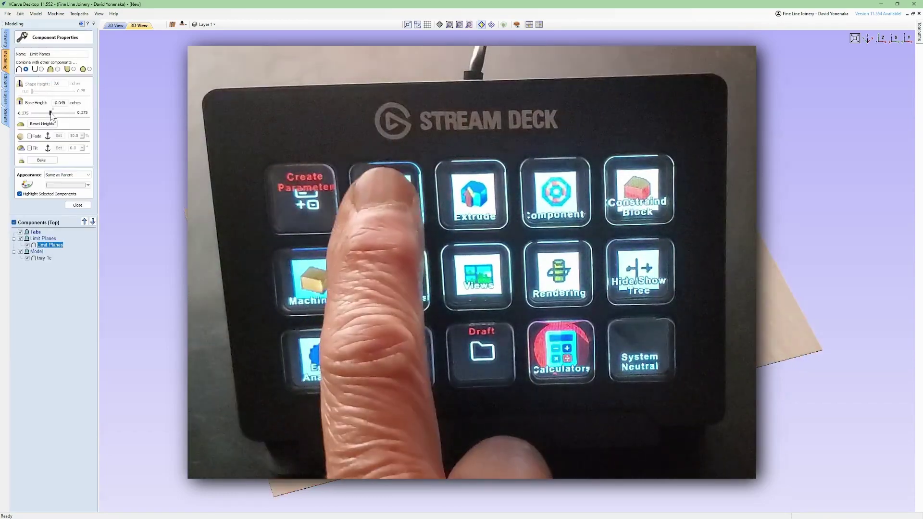
pyautogui.moveTo(52, 115); pyautogui.dragTo(41, 114)
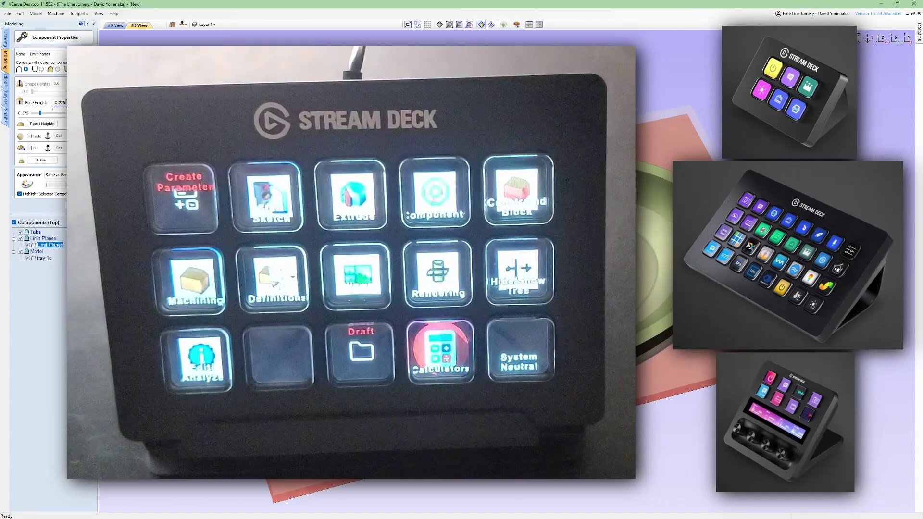
pyautogui.click(59, 103)
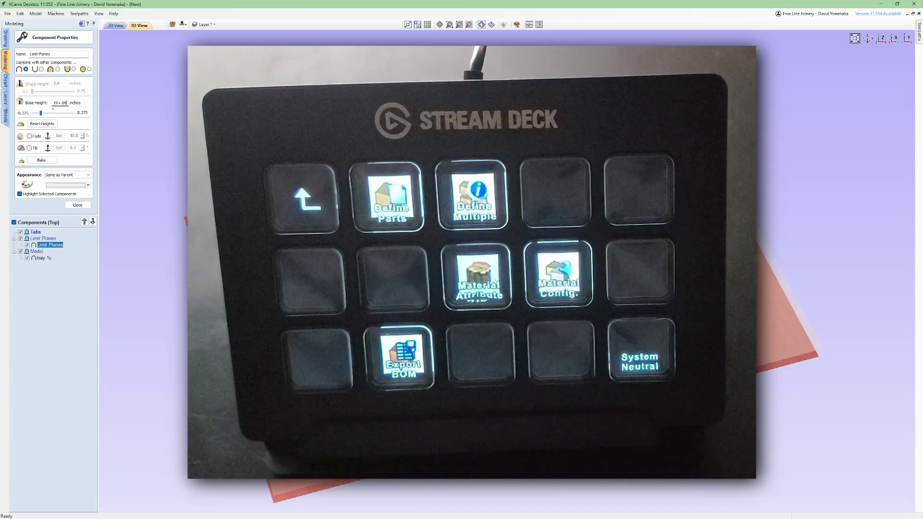
pyautogui.write('25')
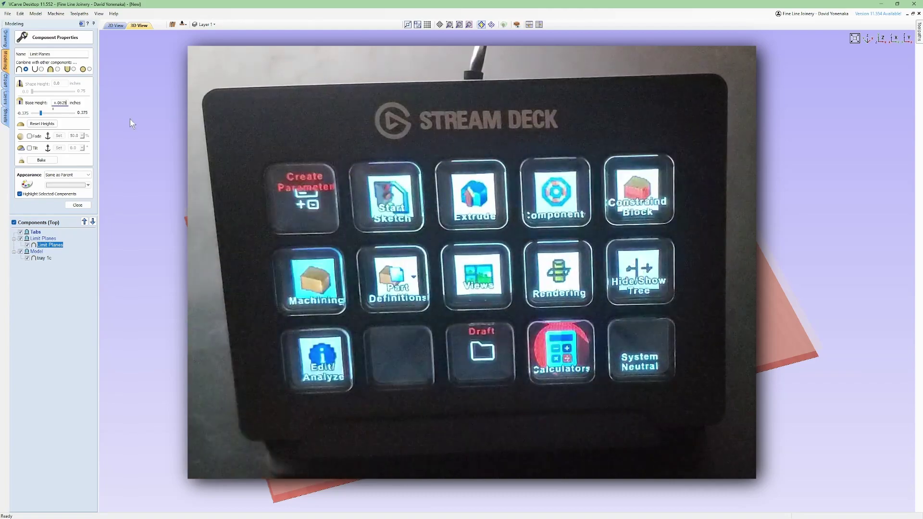
pyautogui.press('Return')
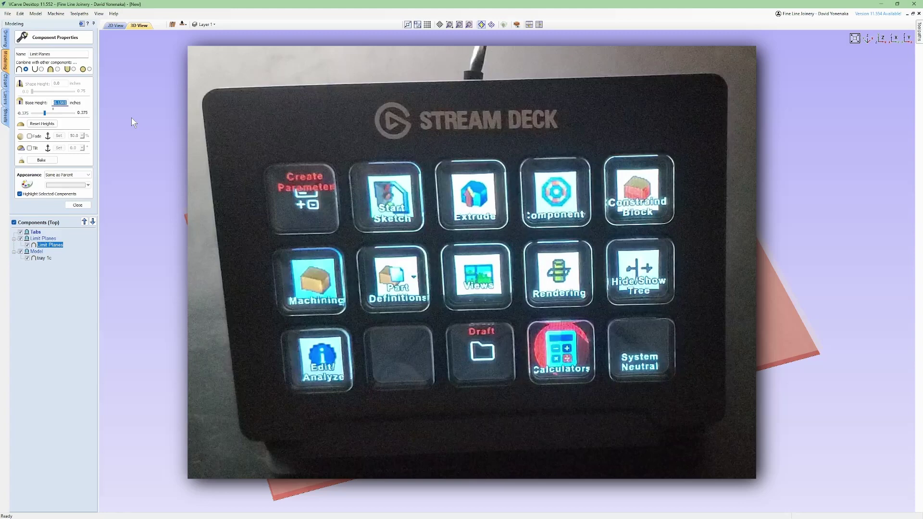
pyautogui.click(78, 205)
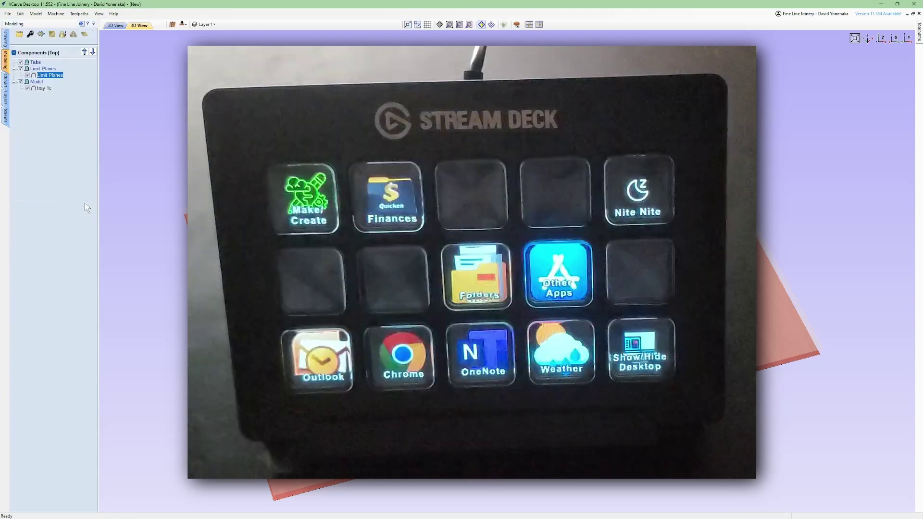
pyautogui.doubleClick(47, 75)
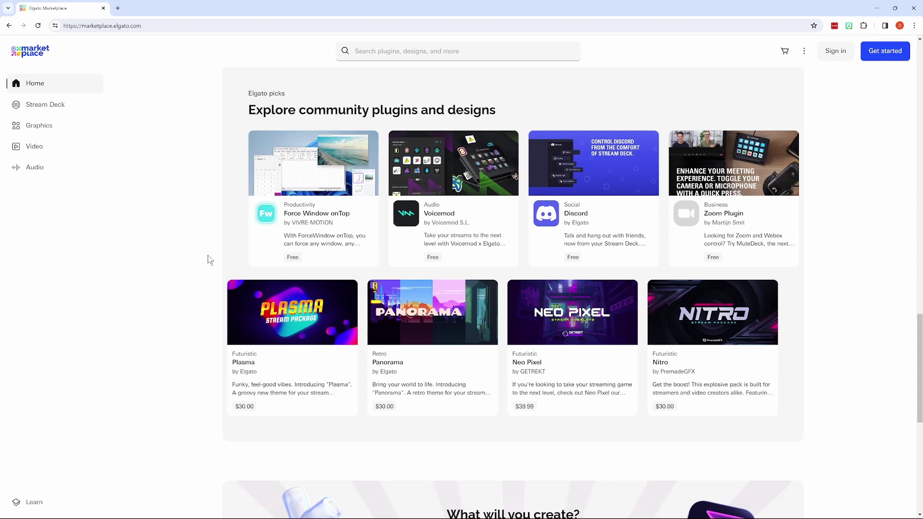
# Search the marketplace for sketchup, solidworks and vectorworks in turn.
pyautogui.click(381, 54)
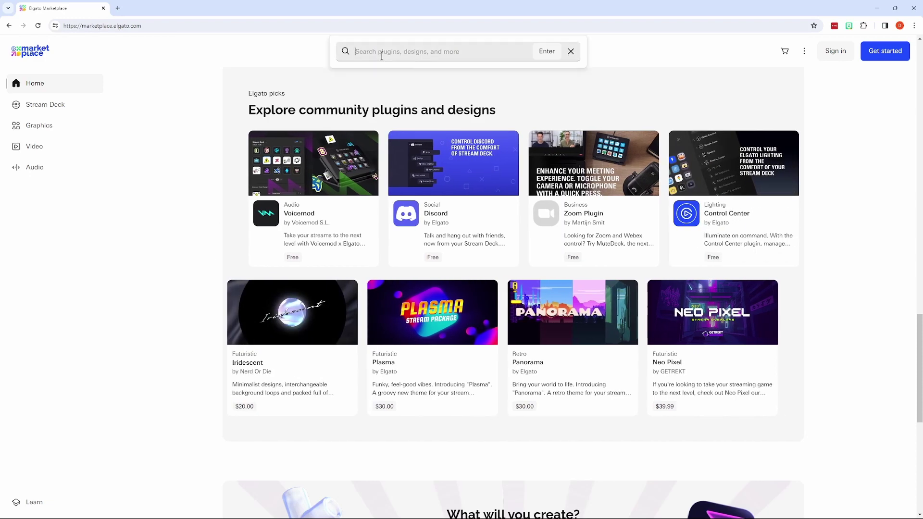
pyautogui.write('sketchup')
pyautogui.press('Return')
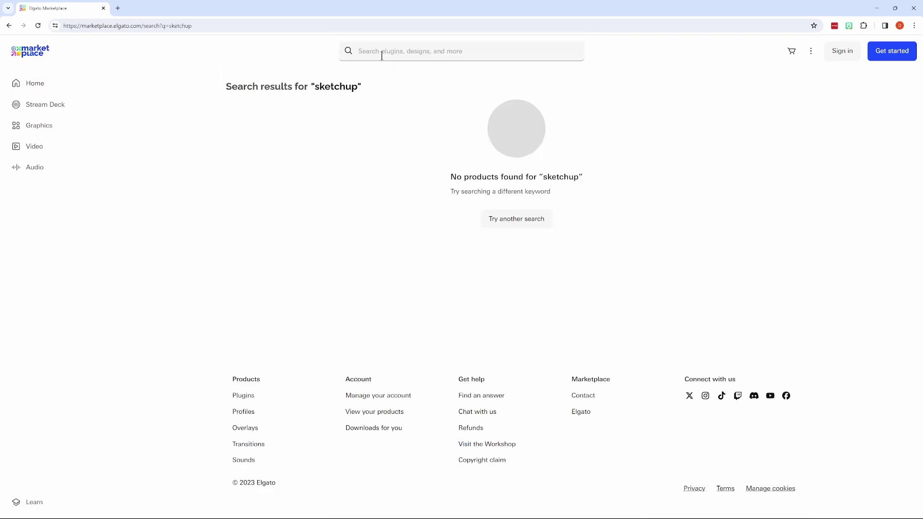
pyautogui.click(381, 55)
pyautogui.write('solidworks')
pyautogui.press('Return')
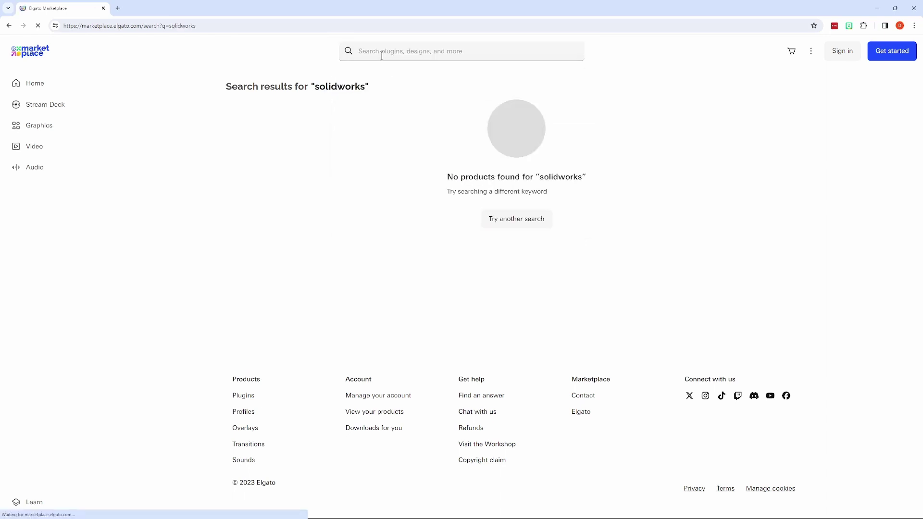
pyautogui.click(382, 55)
pyautogui.write('vectorworks')
pyautogui.press('Return')
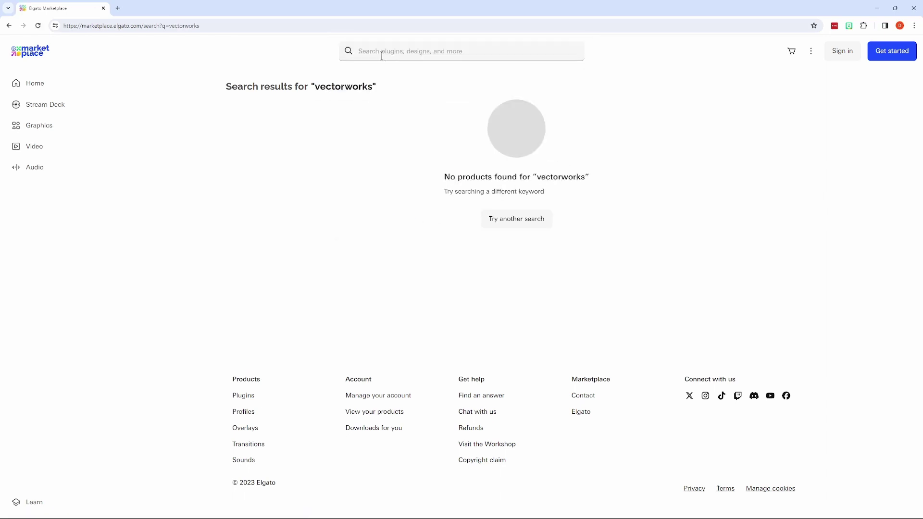
# Search for turbocad, rhino and finally fusion, landing on the Fusion 360 icons.
pyautogui.click(382, 56)
pyautogui.write('turbocad')
pyautogui.press('Return')
pyautogui.click(382, 56)
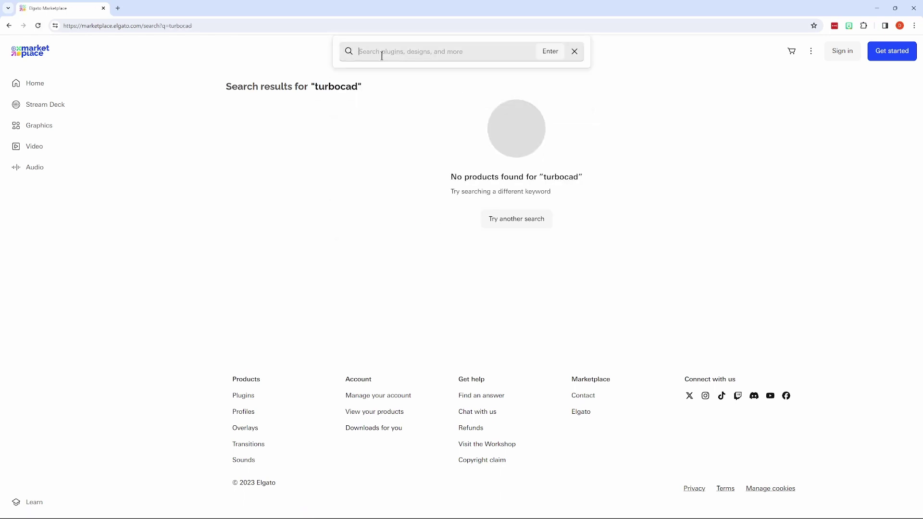
pyautogui.write('rhino')
pyautogui.press('Return')
pyautogui.click(381, 56)
pyautogui.write('fusion')
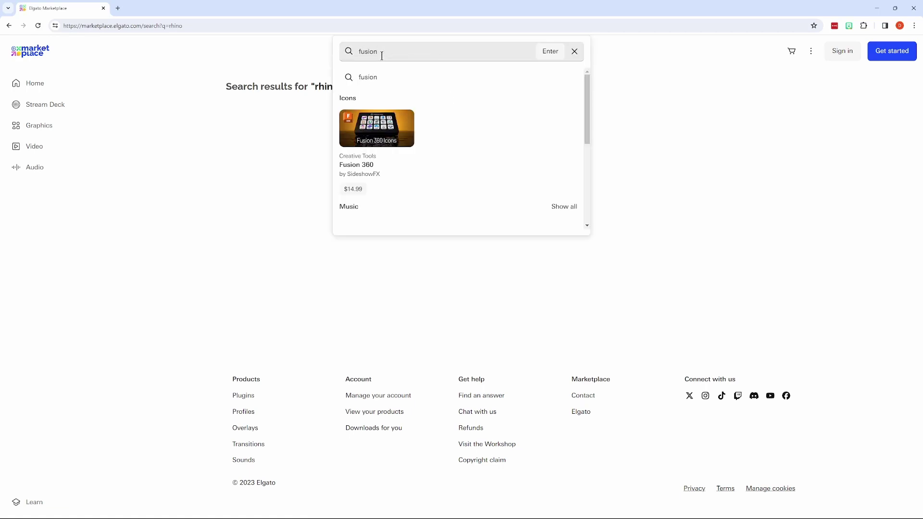
pyautogui.press('Return')
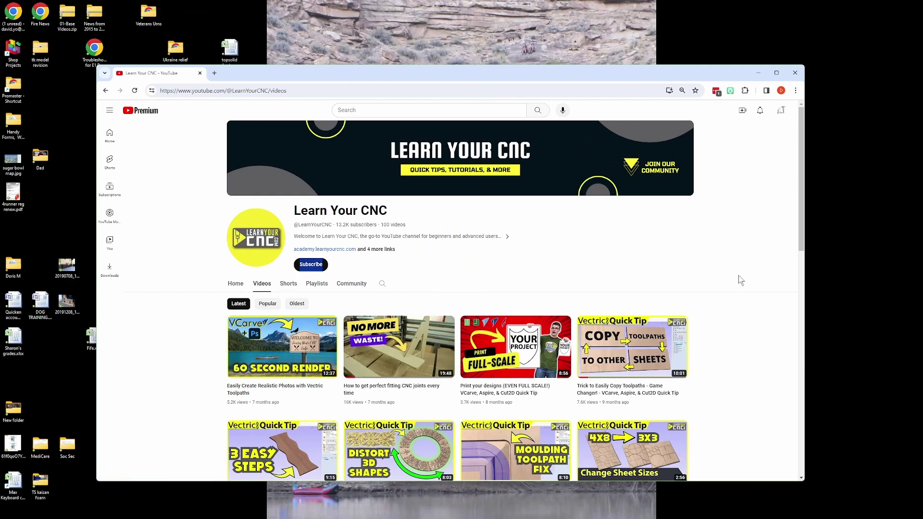
# Scroll down through the Learn Your CNC channel's videos.
pyautogui.scroll(-10, 740, 277)
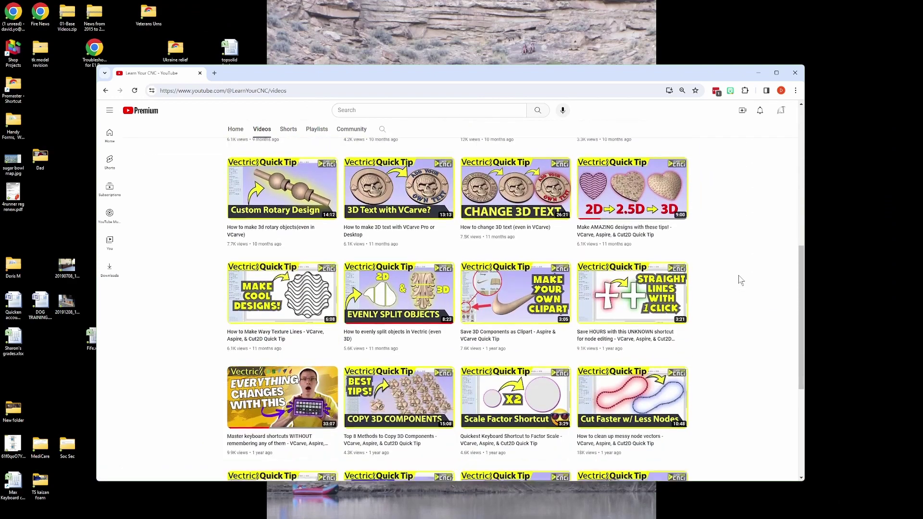
pyautogui.scroll(-1, 740, 280)
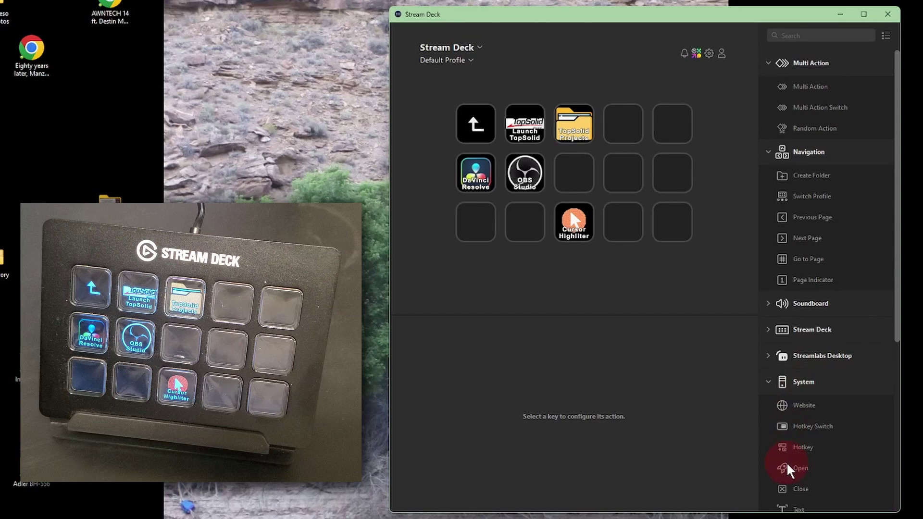
# Put an Open action on the fourth top-row key, pointing to the VCarve Desktop 11.5 shortcut.
pyautogui.moveTo(762, 449); pyautogui.dragTo(619, 122)
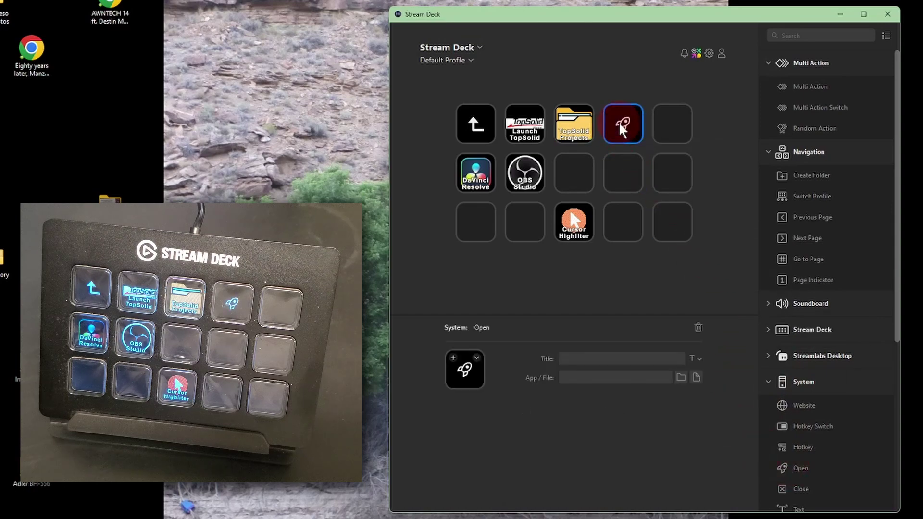
pyautogui.click(694, 377)
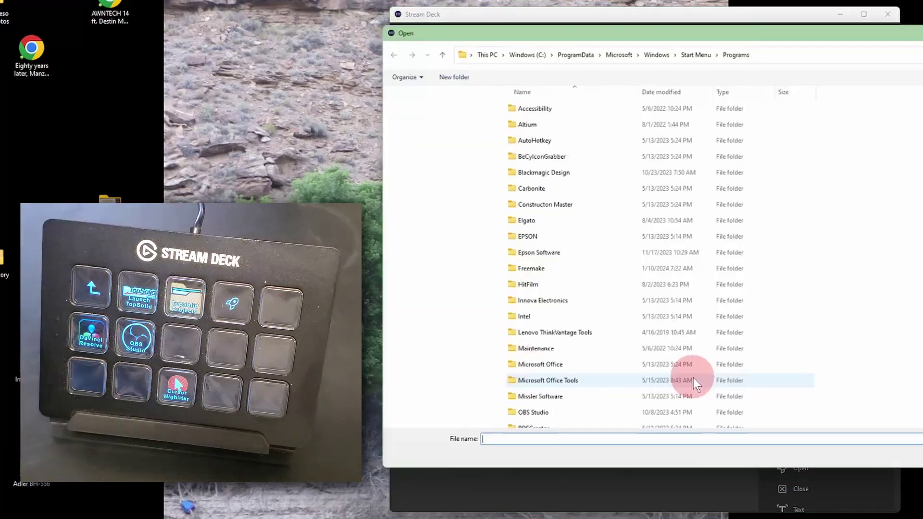
pyautogui.scroll(-6, 588, 252)
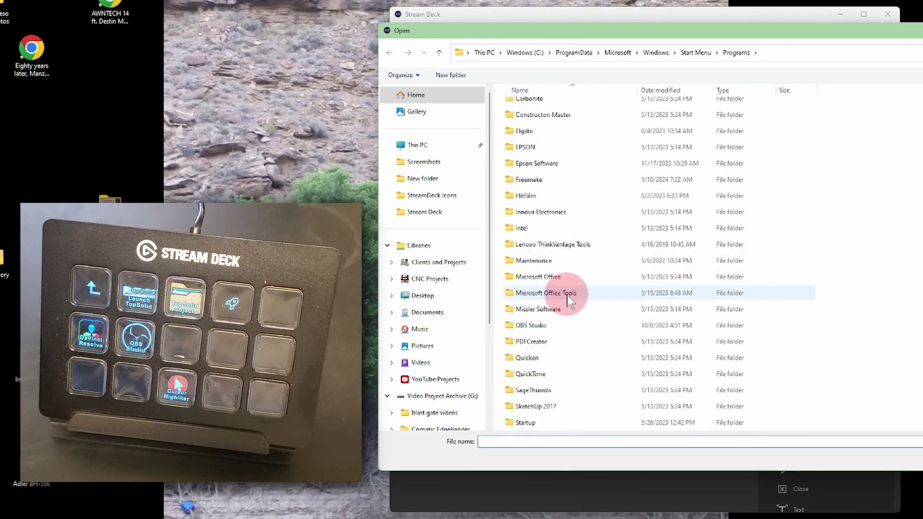
pyautogui.doubleClick(543, 278)
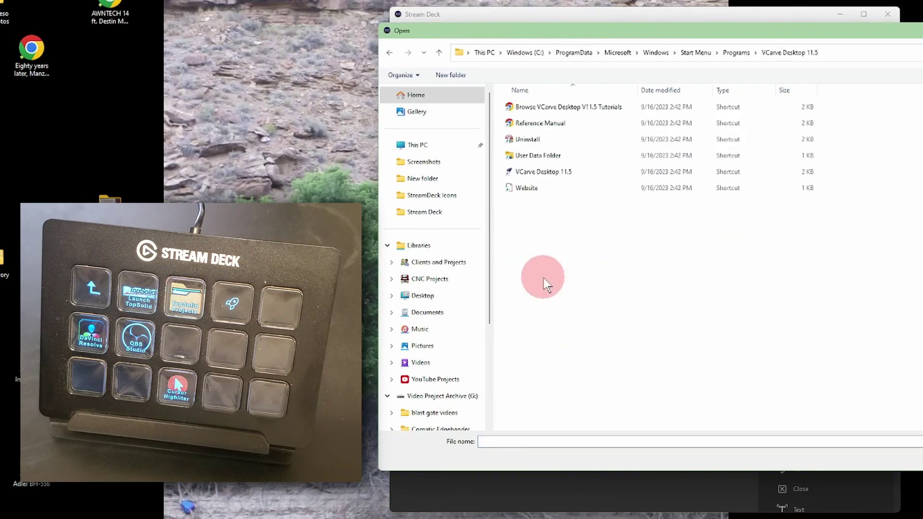
pyautogui.doubleClick(537, 173)
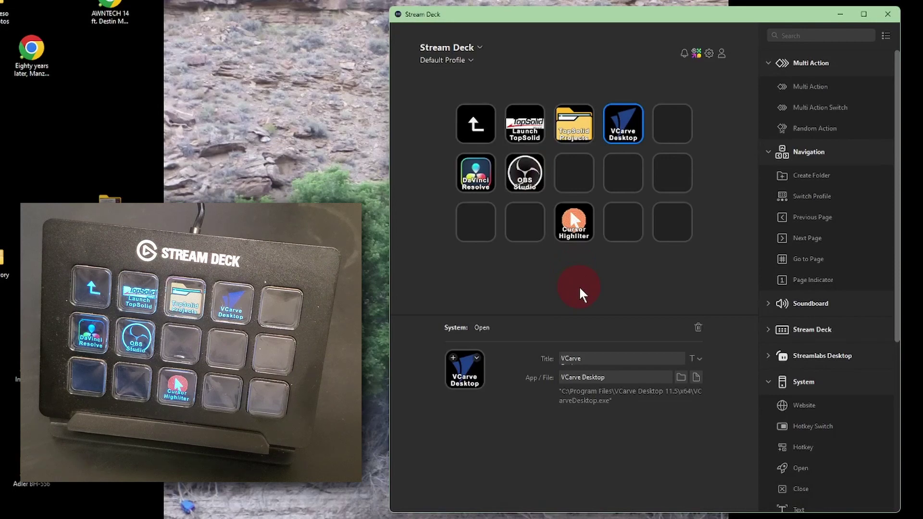
# Open Vectric Profile for Stream Deck 2.streamDeckProfile from the CNC Projects folder in File Explorer.
pyautogui.moveTo(481, 517)
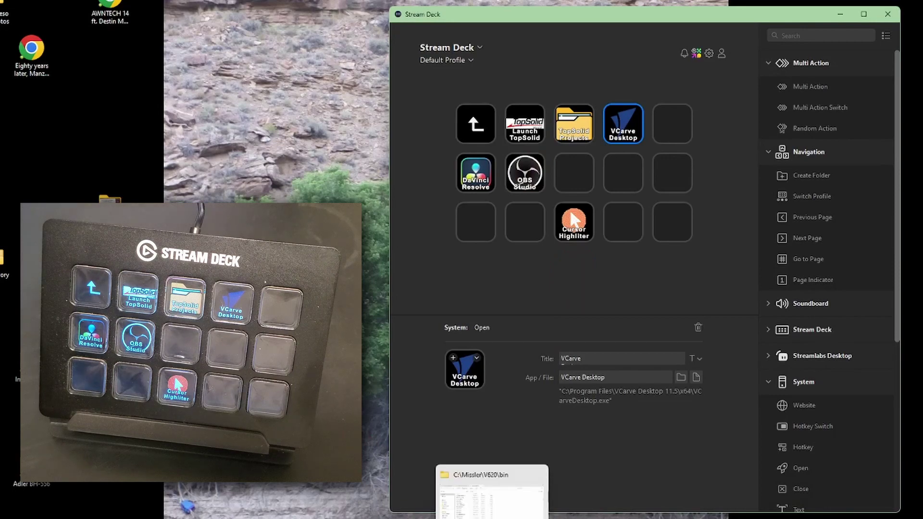
pyautogui.click(462, 495)
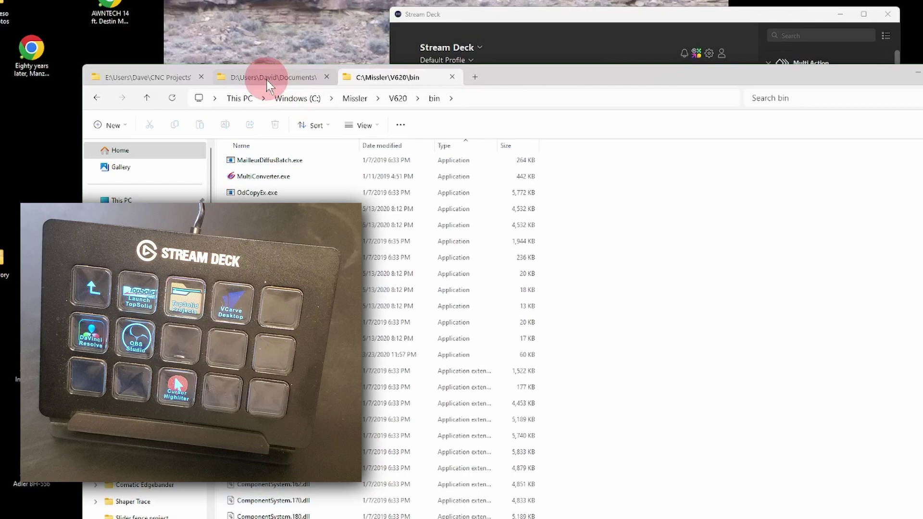
pyautogui.click(164, 78)
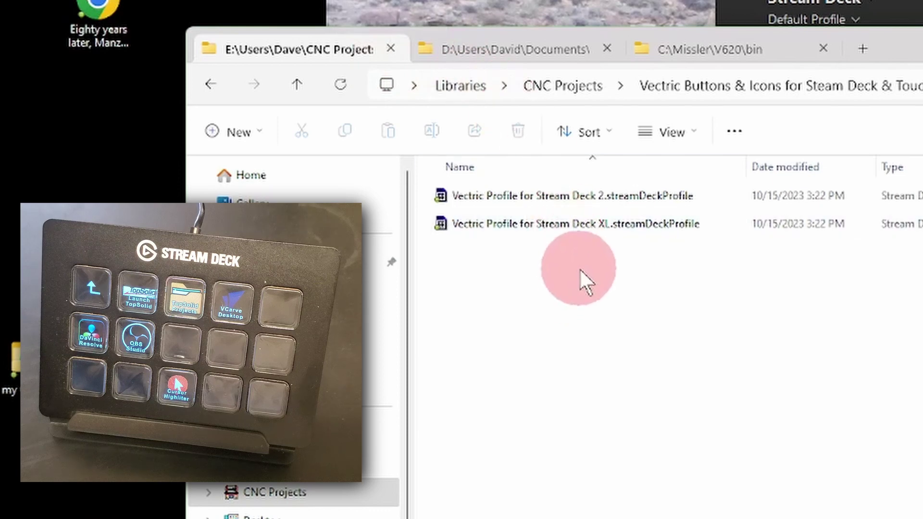
pyautogui.click(556, 195)
pyautogui.doubleClick(556, 194)
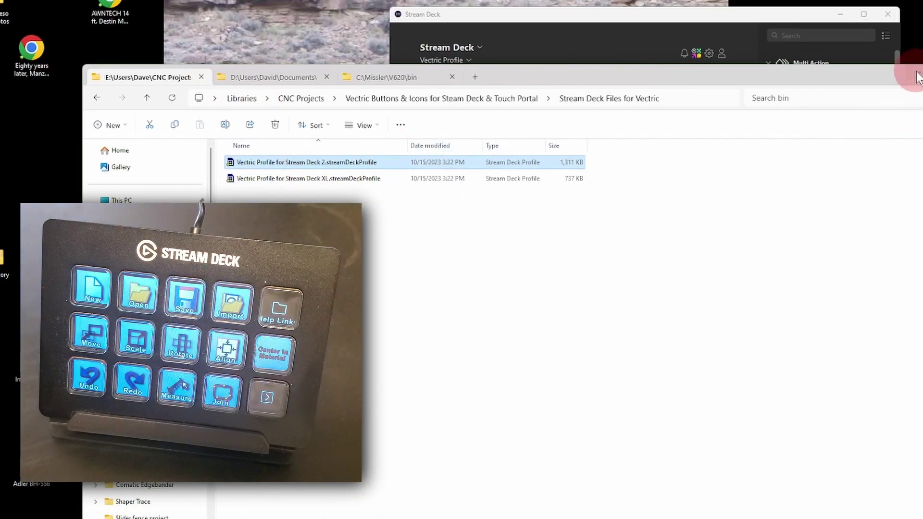
# Add a new first page and paste a copy of the Move key into row 2, column 1.
pyautogui.click(917, 76)
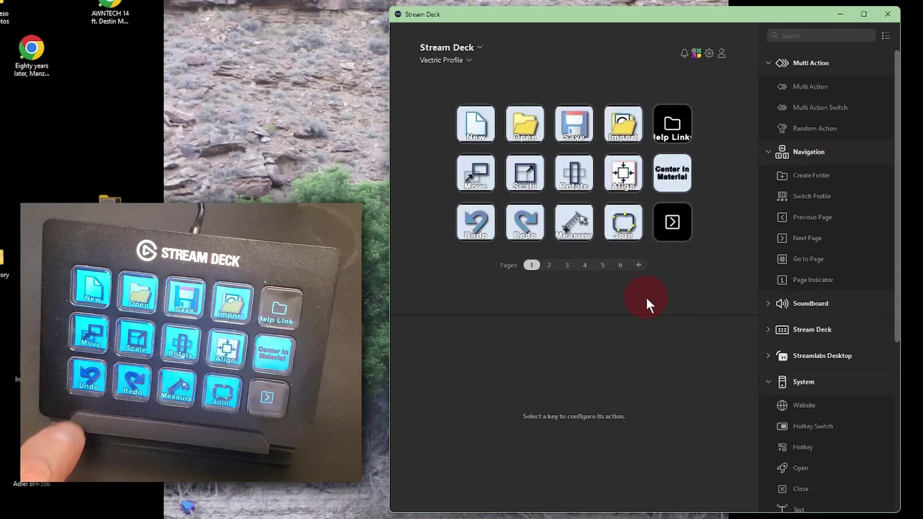
pyautogui.click(638, 265)
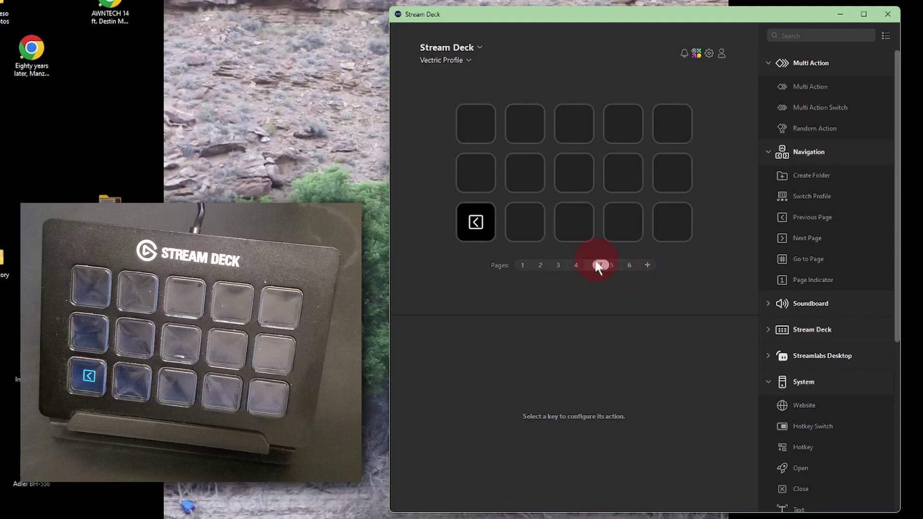
pyautogui.moveTo(517, 263); pyautogui.dragTo(515, 264)
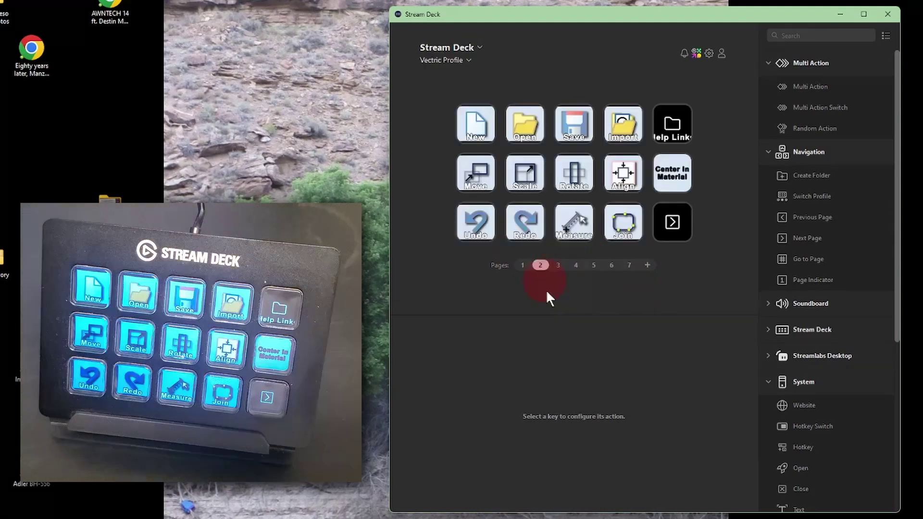
pyautogui.rightClick(480, 174)
pyautogui.click(497, 182)
pyautogui.click(522, 265)
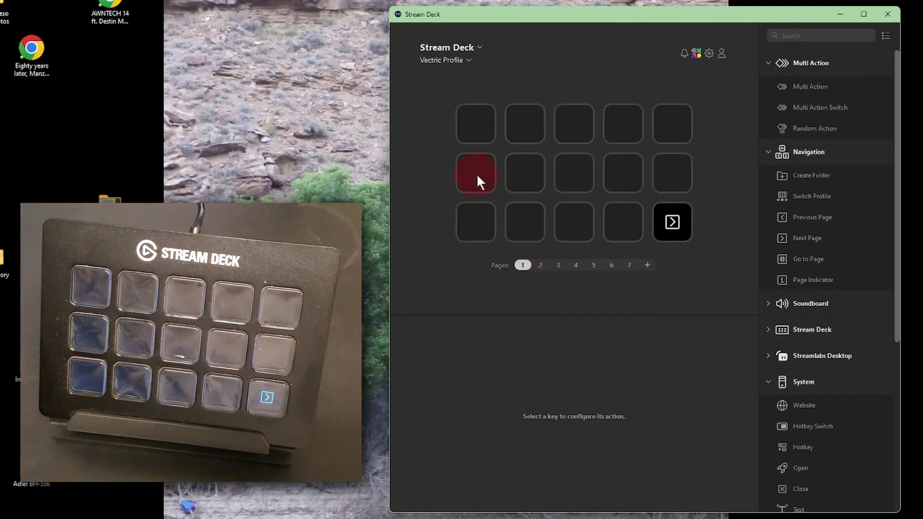
pyautogui.rightClick(477, 174)
pyautogui.click(495, 179)
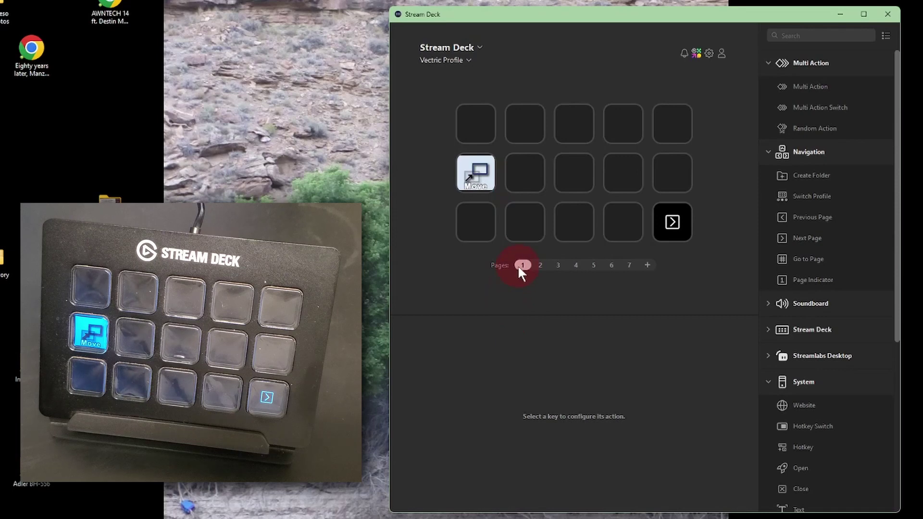
# Delete page 1 and insert a new page after it.
pyautogui.rightClick(519, 266)
pyautogui.click(524, 283)
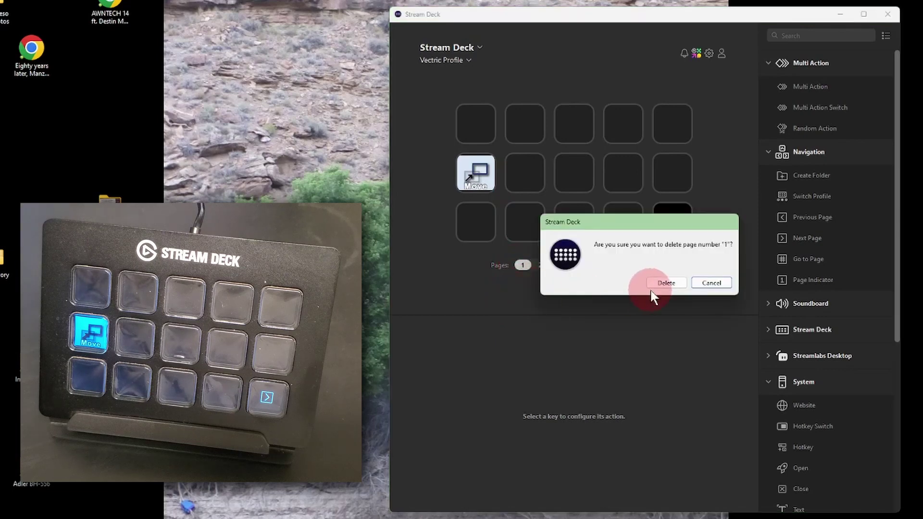
pyautogui.click(654, 283)
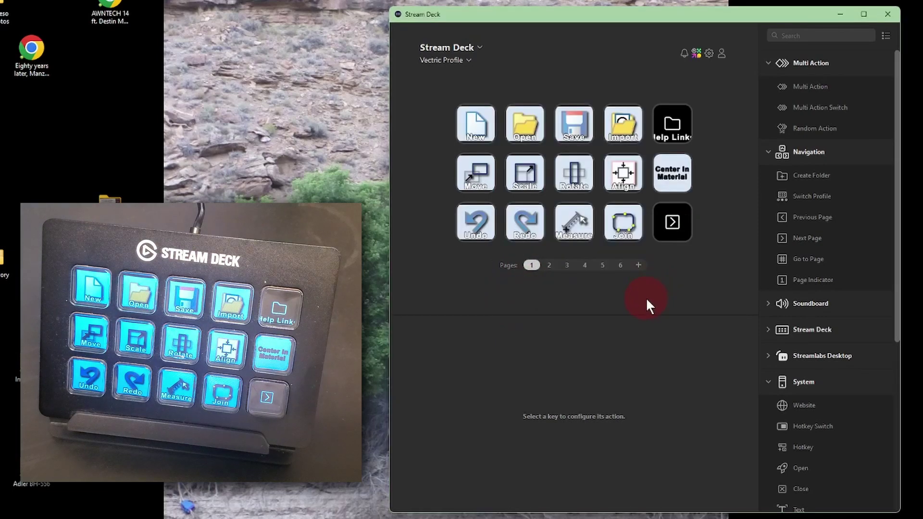
pyautogui.rightClick(533, 264)
pyautogui.click(532, 274)
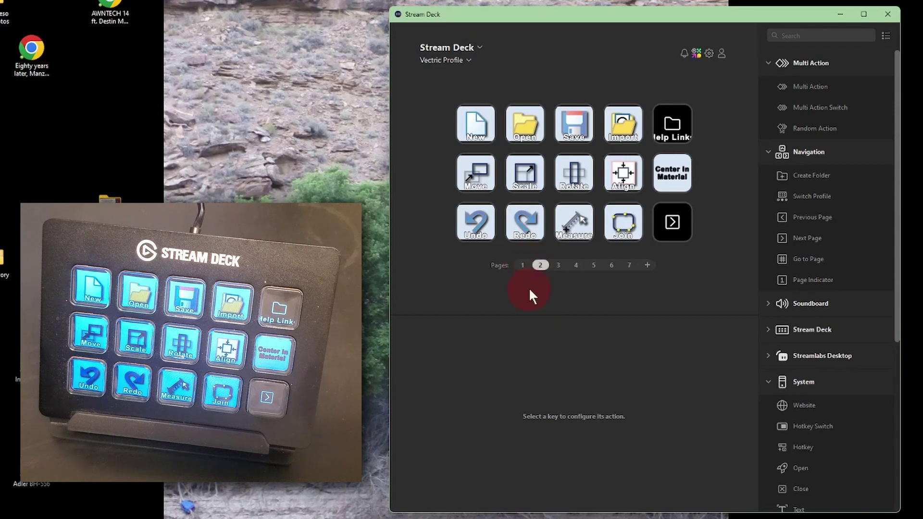
# Delete the New, Open, Import, Undo and Redo keys from the first page.
pyautogui.click(523, 264)
pyautogui.press('Delete')
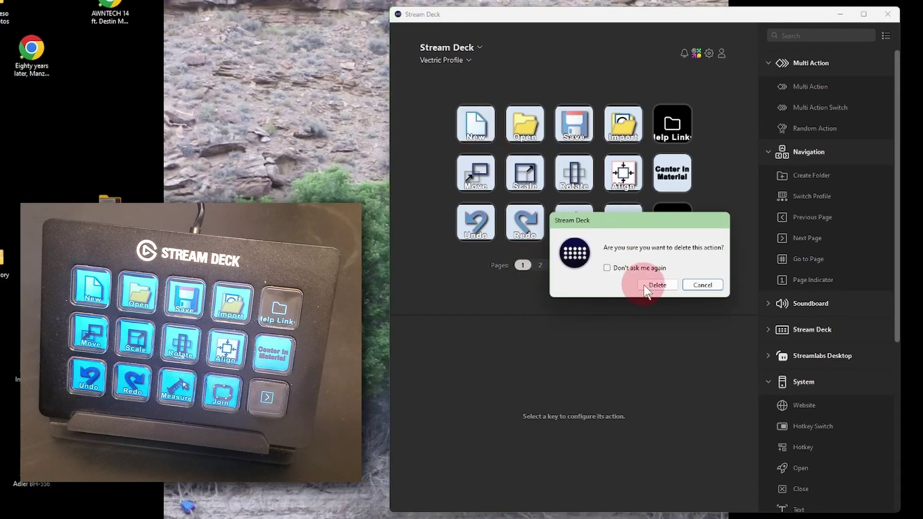
pyautogui.click(654, 284)
pyautogui.press('Delete')
pyautogui.click(665, 285)
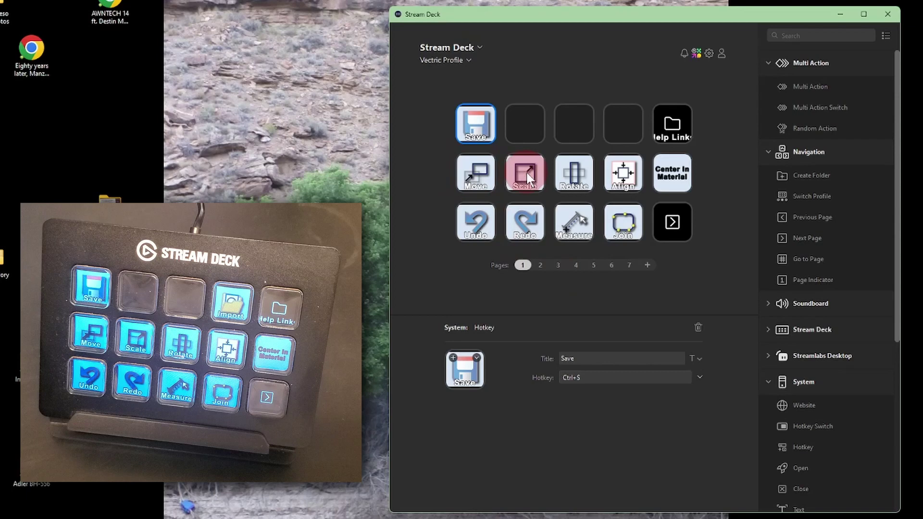
pyautogui.click(487, 224)
pyautogui.press('Delete')
pyautogui.press('Return')
pyautogui.click(520, 224)
pyautogui.press('Delete')
pyautogui.click(655, 284)
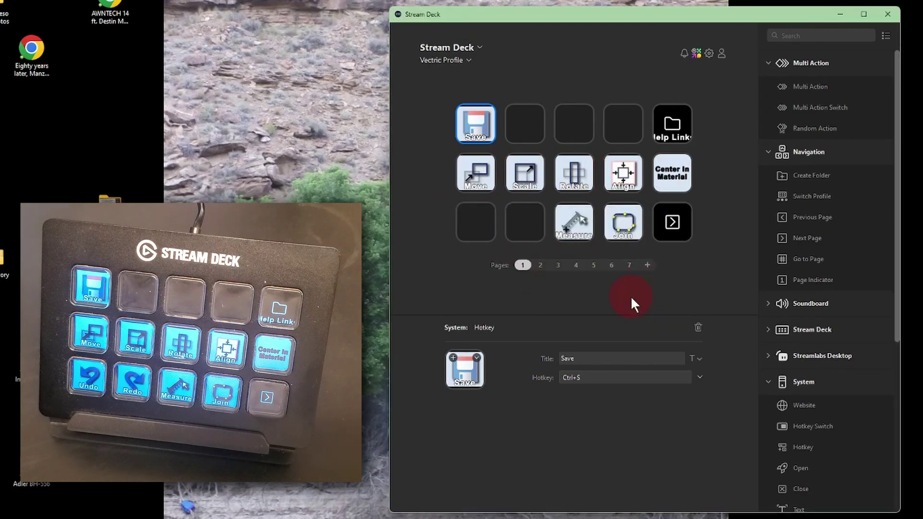
pyautogui.click(452, 262)
# Link the Vectric Profile to VCarveDesktop.exe in Edit Profiles, then close the Stream Deck window.
pyautogui.click(454, 60)
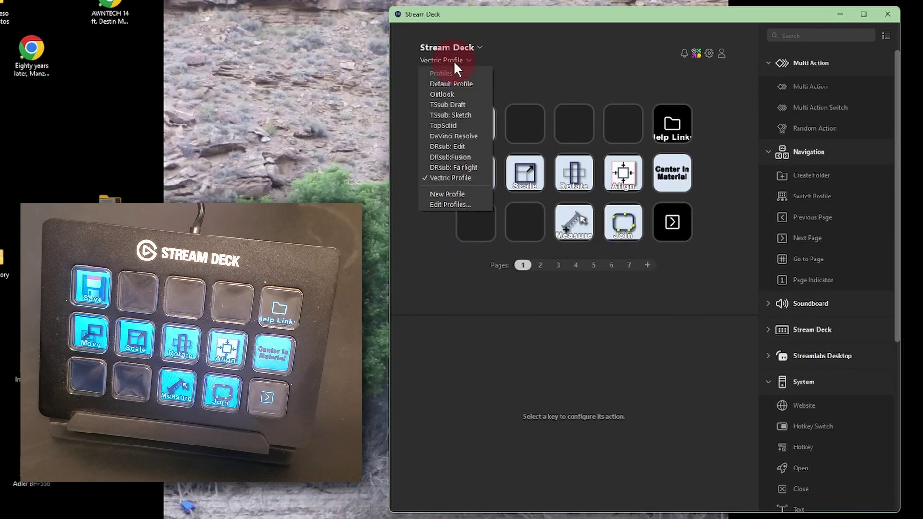
pyautogui.click(451, 205)
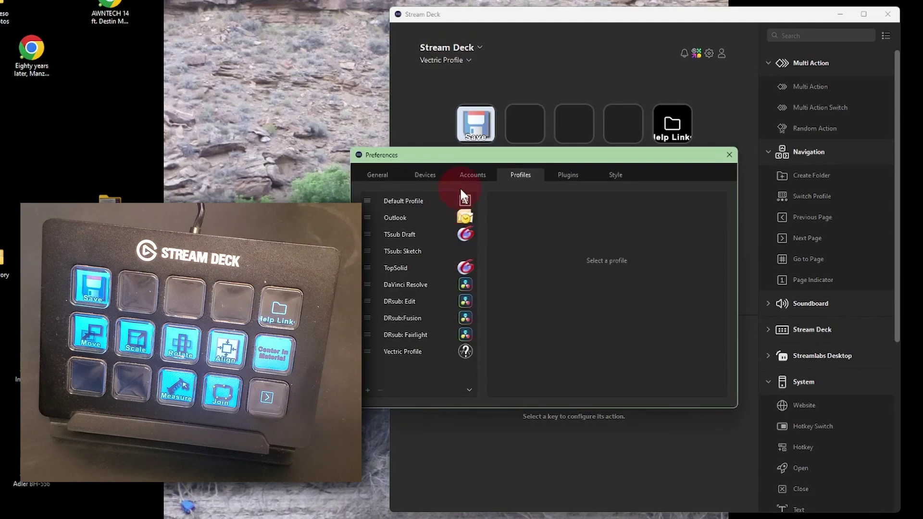
pyautogui.click(404, 352)
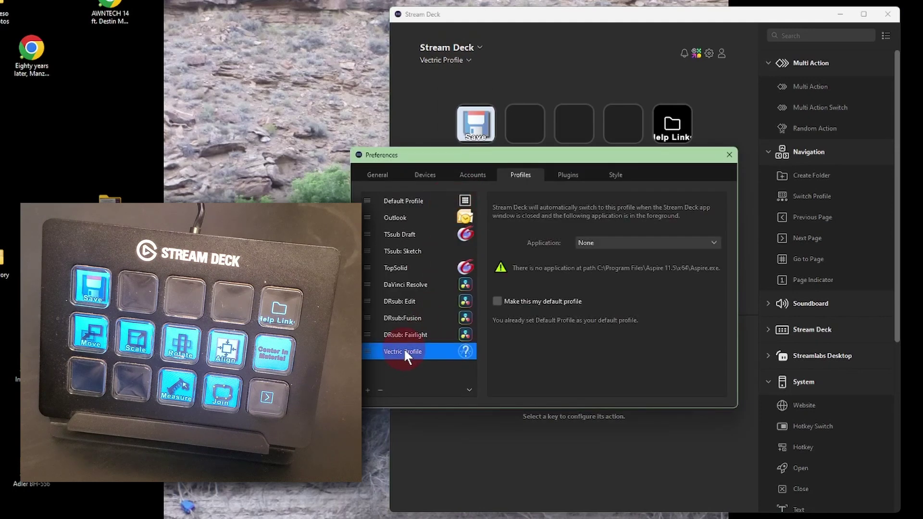
pyautogui.click(676, 248)
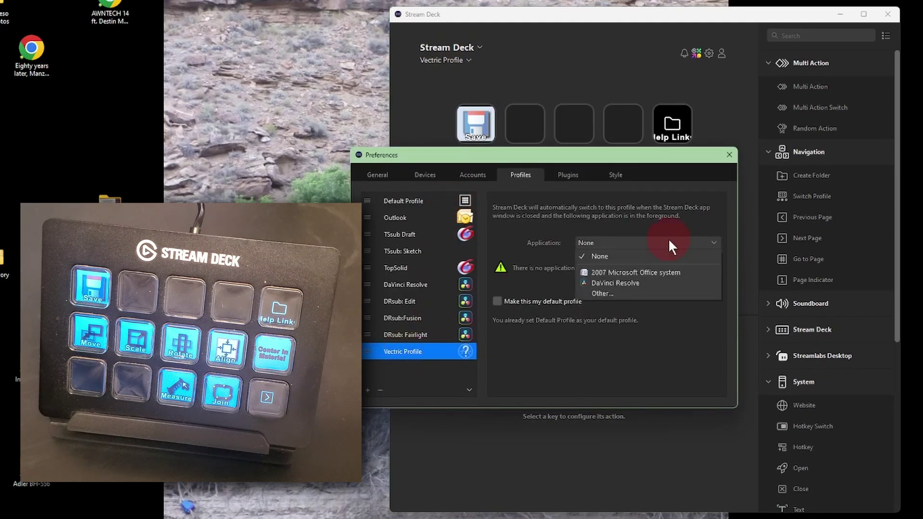
pyautogui.click(611, 294)
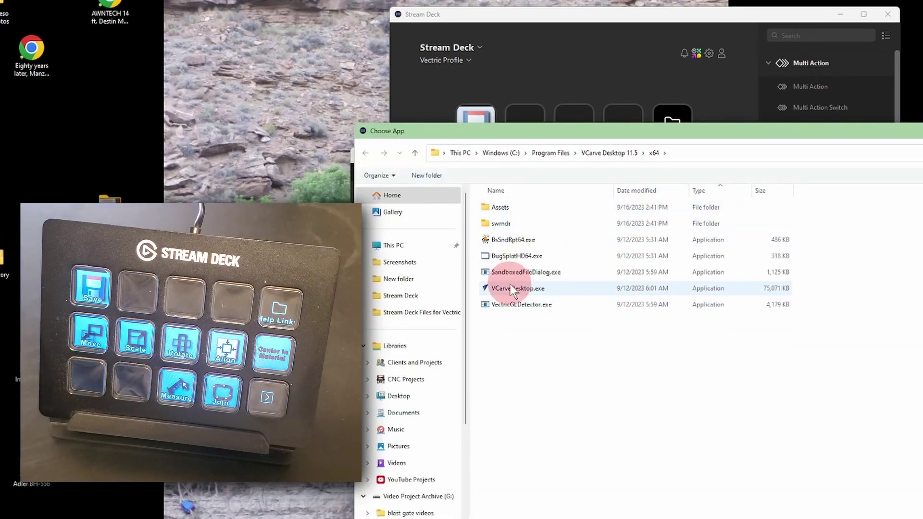
pyautogui.doubleClick(610, 289)
pyautogui.click(729, 155)
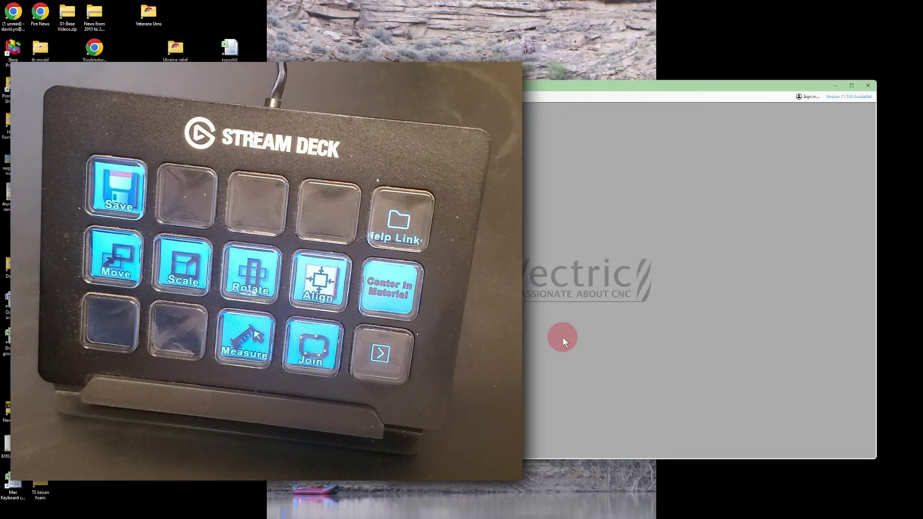
# Close VCarve Desktop from its title bar.
pyautogui.click(869, 86)
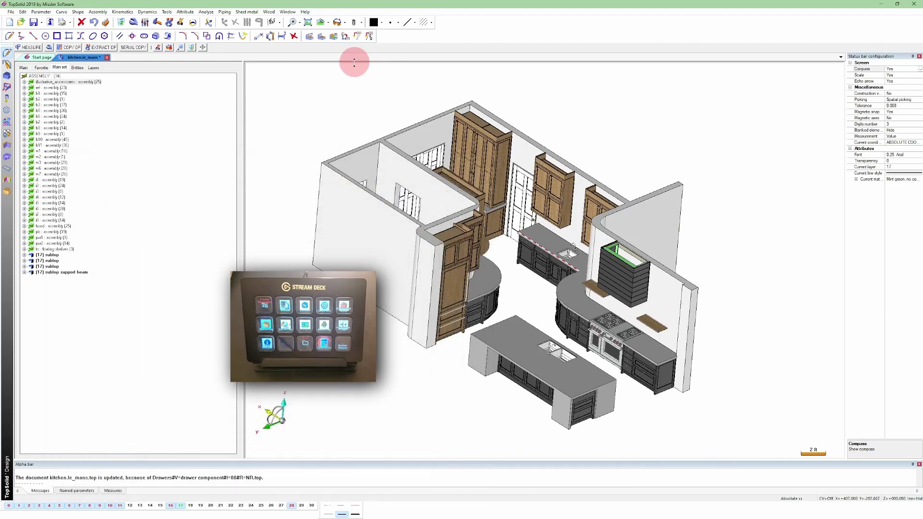
# Walk through the kitchen in Visit mode, stop with Esc, and reopen the view options list.
pyautogui.click(330, 23)
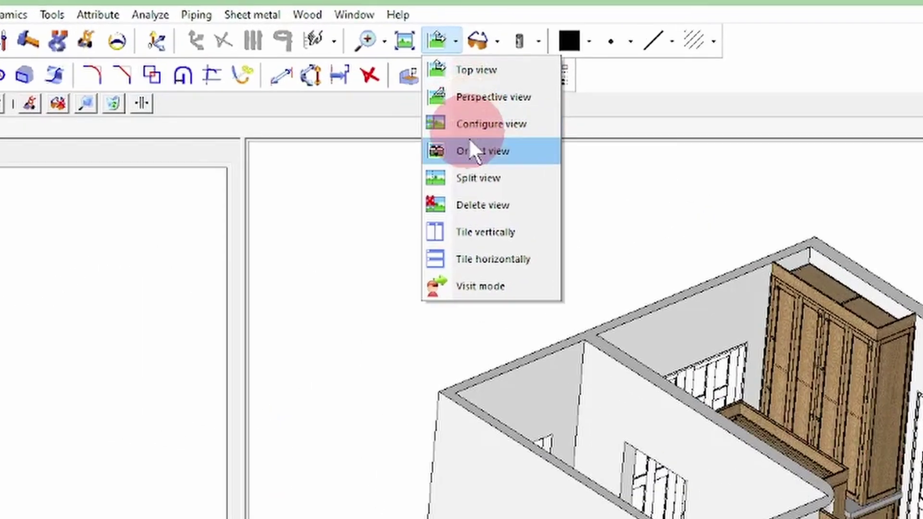
pyautogui.click(481, 285)
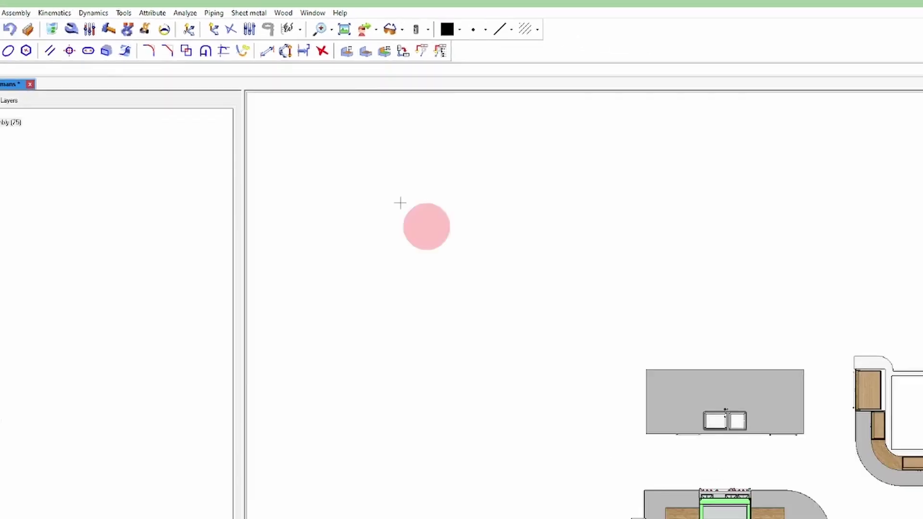
pyautogui.click(800, 423)
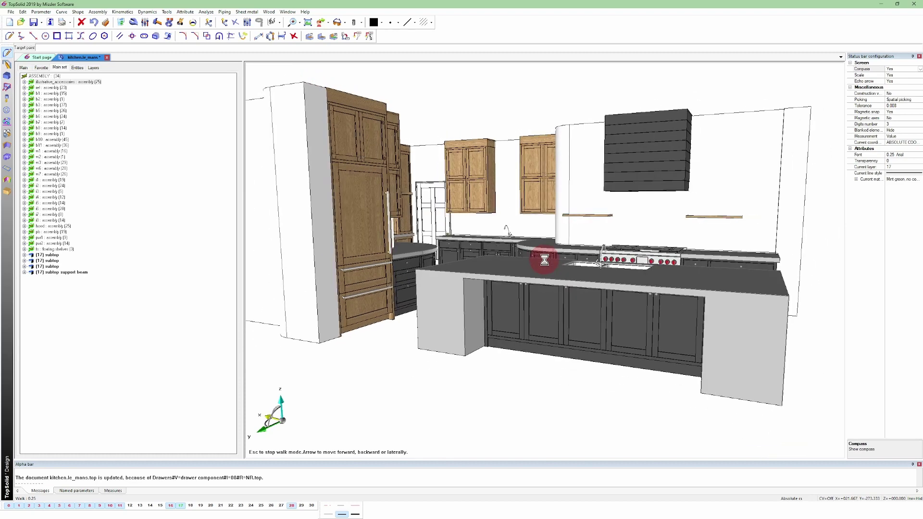
pyautogui.press('Escape')
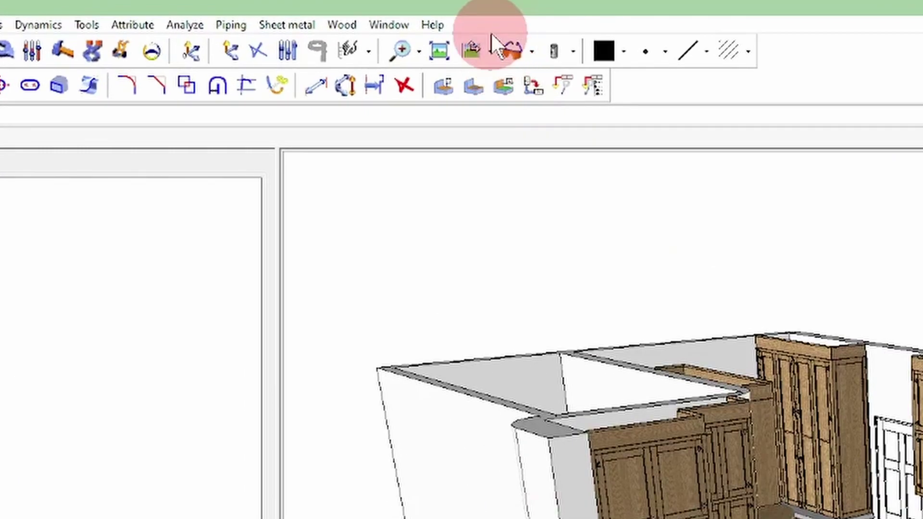
pyautogui.click(328, 22)
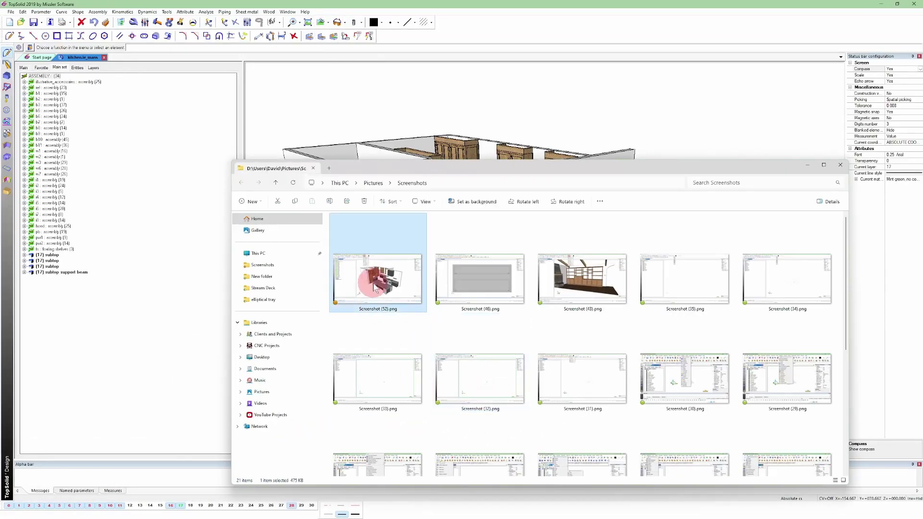
# Open the newest screenshot in Photoshop Elements and crop it to the Visit mode area.
pyautogui.rightClick(376, 286)
pyautogui.click(529, 402)
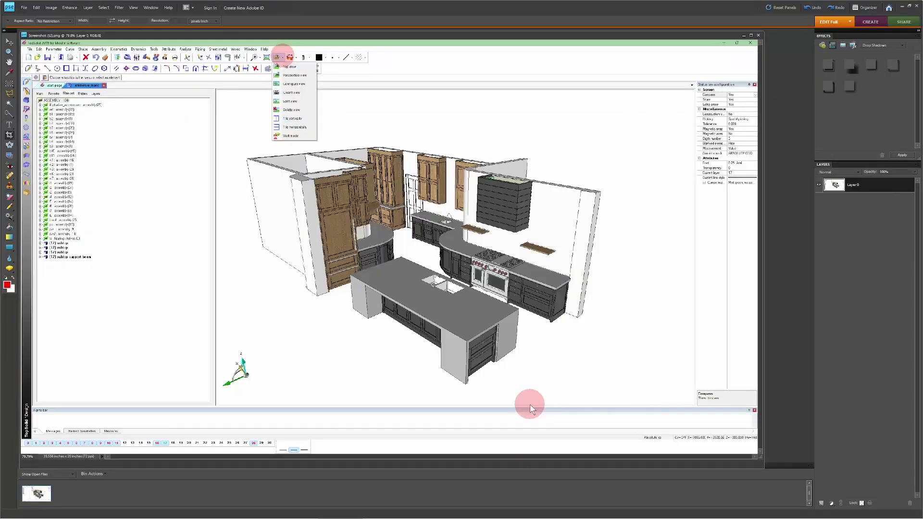
pyautogui.moveTo(244, 116)
pyautogui.mouseDown()
pyautogui.moveTo(741, 436)
pyautogui.moveTo(333, 164)
pyautogui.mouseUp()
pyautogui.doubleClick(305, 163)
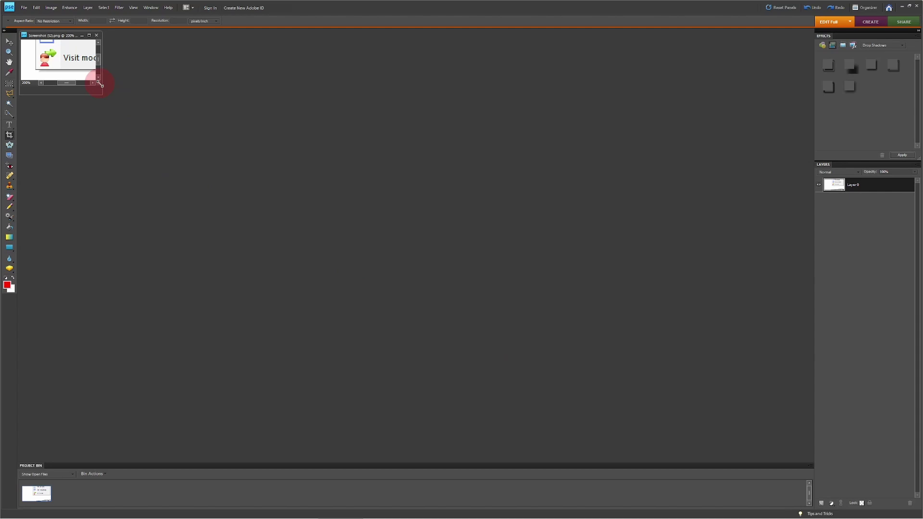
pyautogui.moveTo(99, 83); pyautogui.dragTo(716, 410)
pyautogui.hotkey('ctrl', '=')
pyautogui.hotkey('ctrl', '=')
pyautogui.hotkey('ctrl', '=')
# Crop tightly around the Visit mode icon and check its image size.
pyautogui.click(51, 7)
pyautogui.click(67, 28)
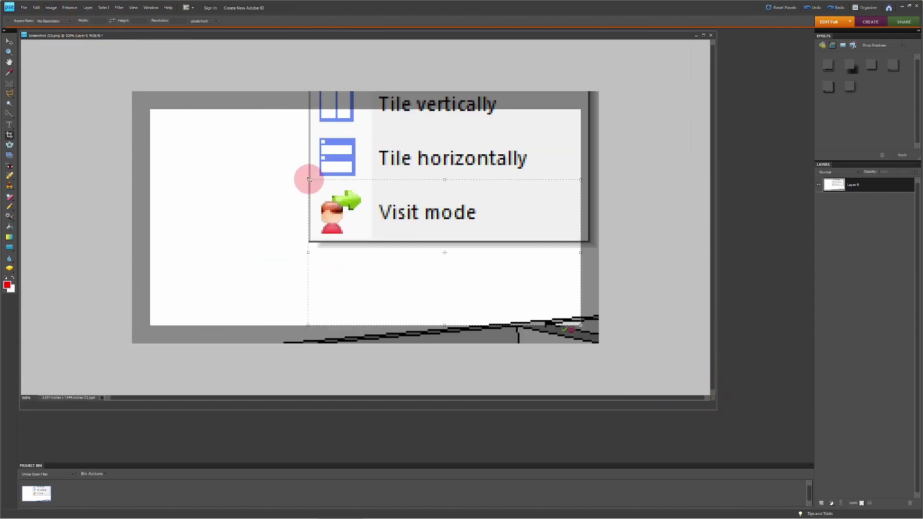
pyautogui.moveTo(309, 183); pyautogui.dragTo(371, 242)
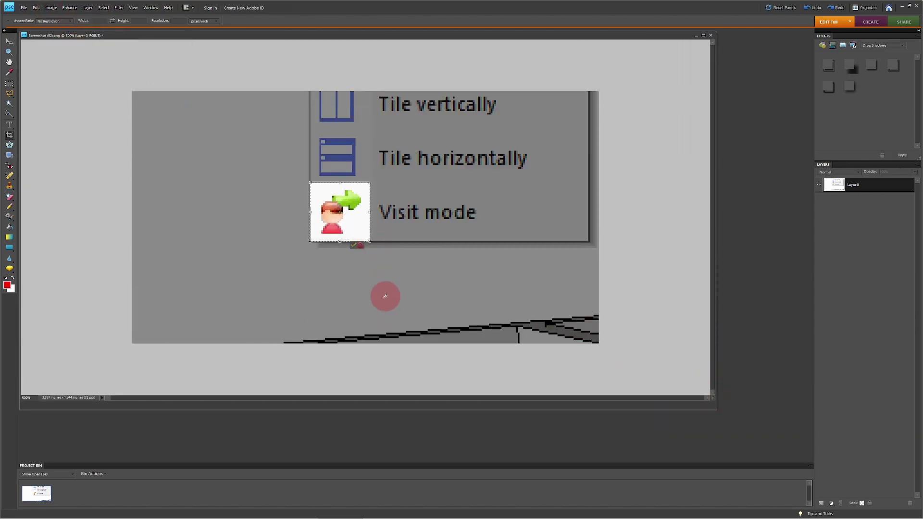
pyautogui.press('Return')
pyautogui.click(51, 7)
pyautogui.moveTo(72, 42)
pyautogui.click(131, 42)
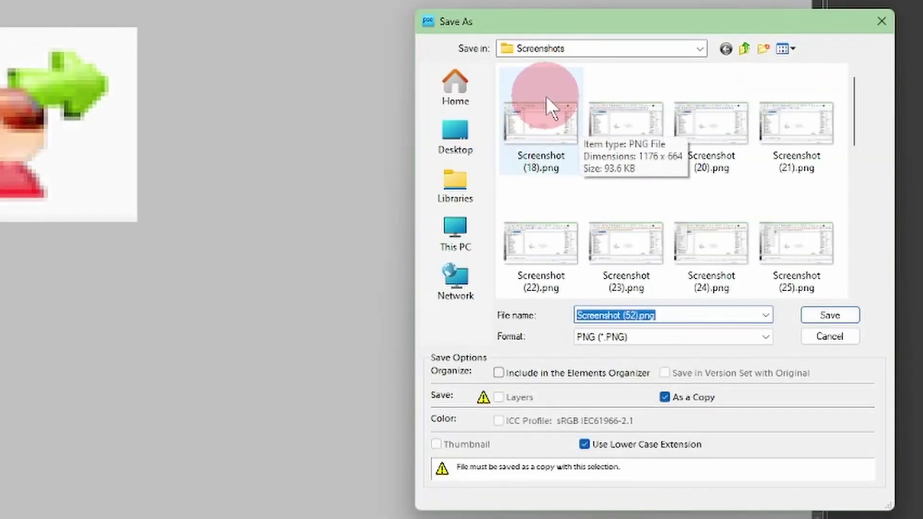
# Save the icon as visit mode PNG in TopSolid Wood, then quit without saving the screenshot.
pyautogui.click(463, 135)
pyautogui.write('viat')
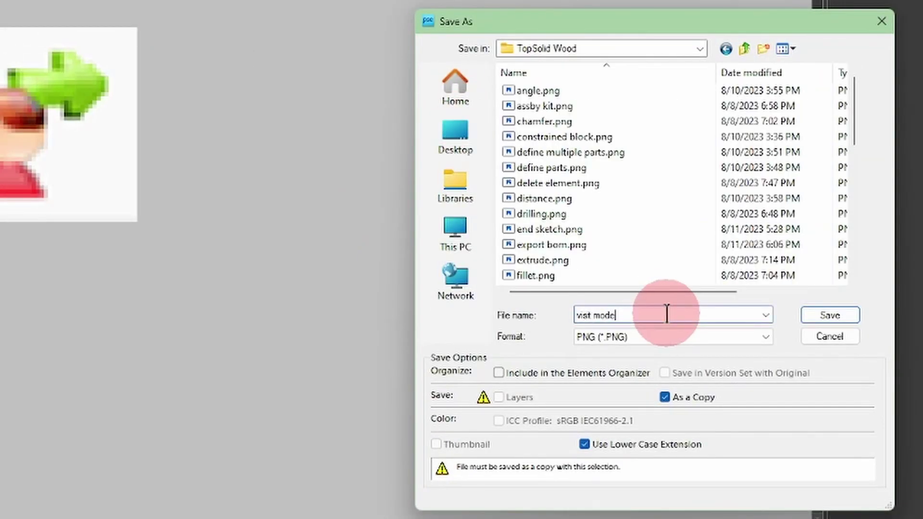
pyautogui.write(' mode')
pyautogui.press('Return')
pyautogui.click(308, 213)
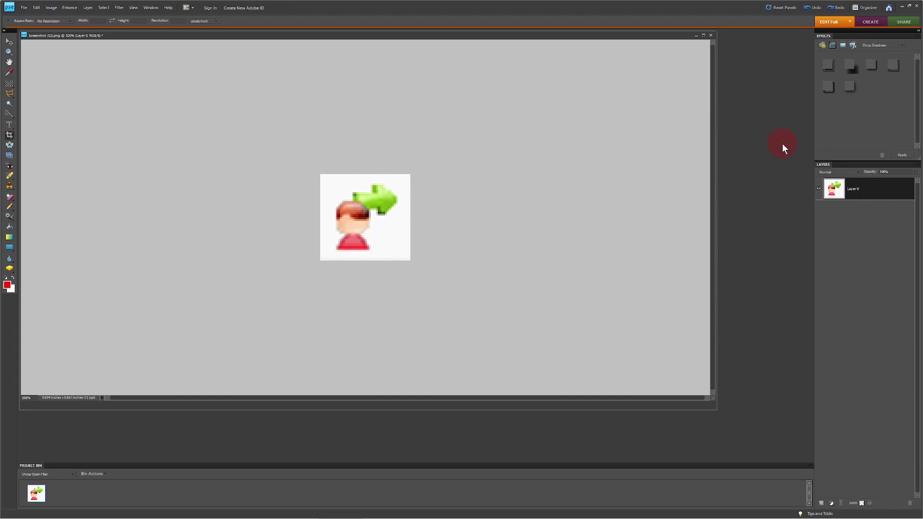
pyautogui.click(918, 6)
pyautogui.click(465, 196)
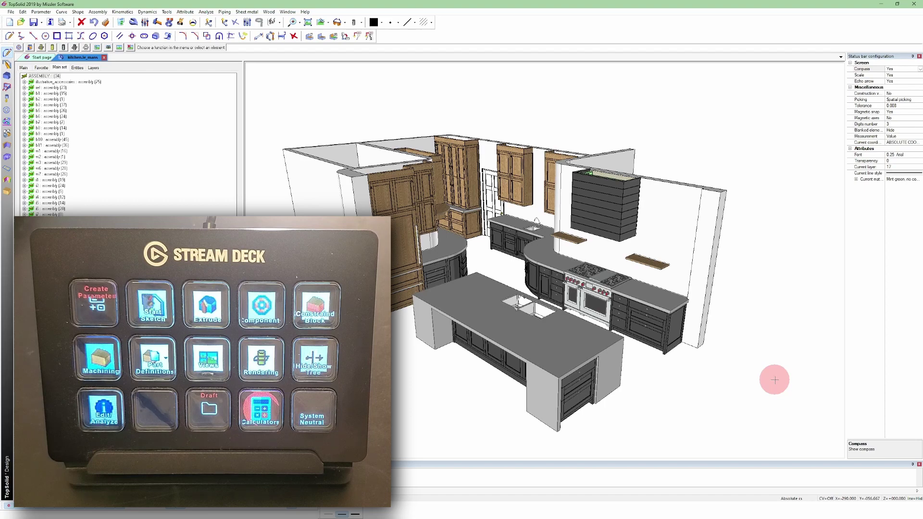
# Return to Stream Deck and select the TopSolid profile from the profile list.
pyautogui.hotkey('alt', 'Tab')
pyautogui.hotkey('alt', 'Tab')
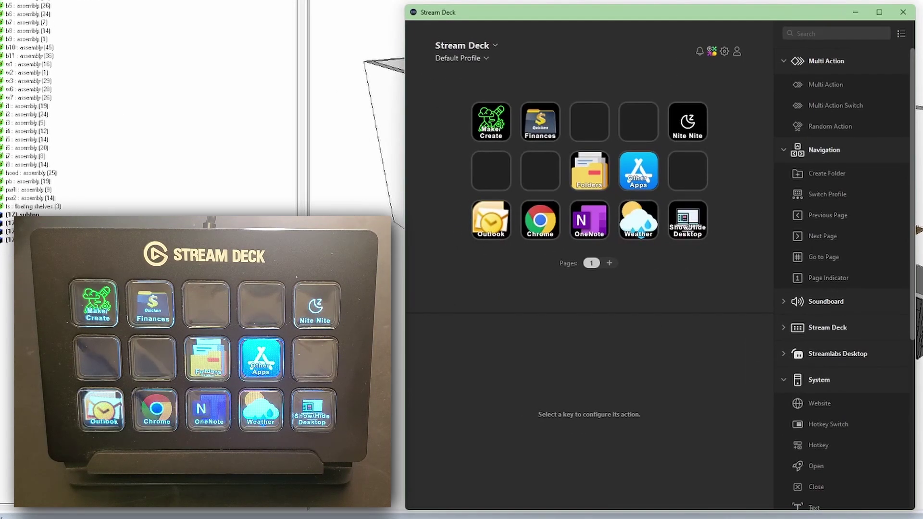
pyautogui.click(478, 57)
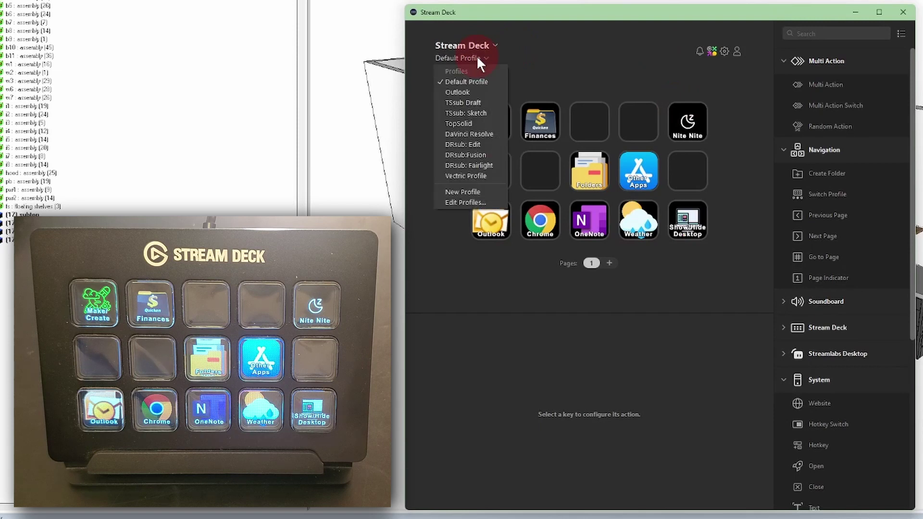
pyautogui.click(465, 122)
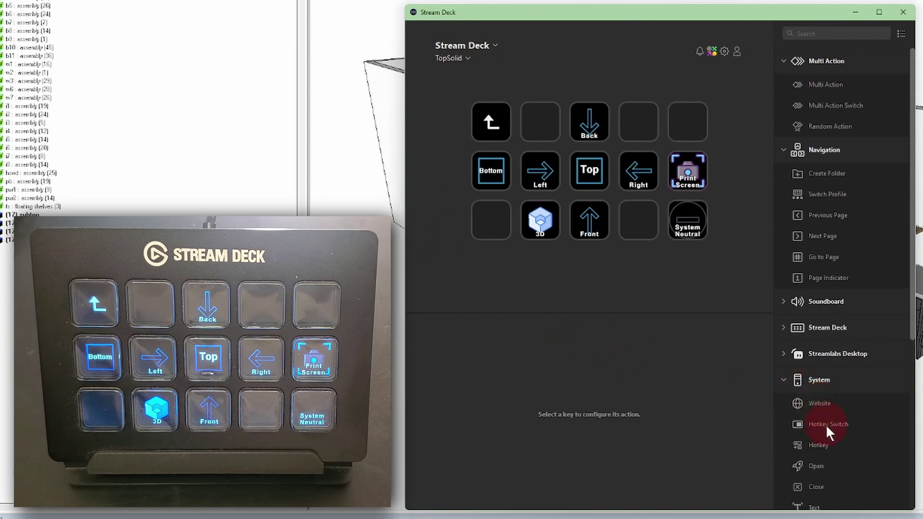
# Put a Hotkey action on the empty top-right key recording Ctrl+Numpad 7.
pyautogui.moveTo(824, 444); pyautogui.dragTo(691, 119)
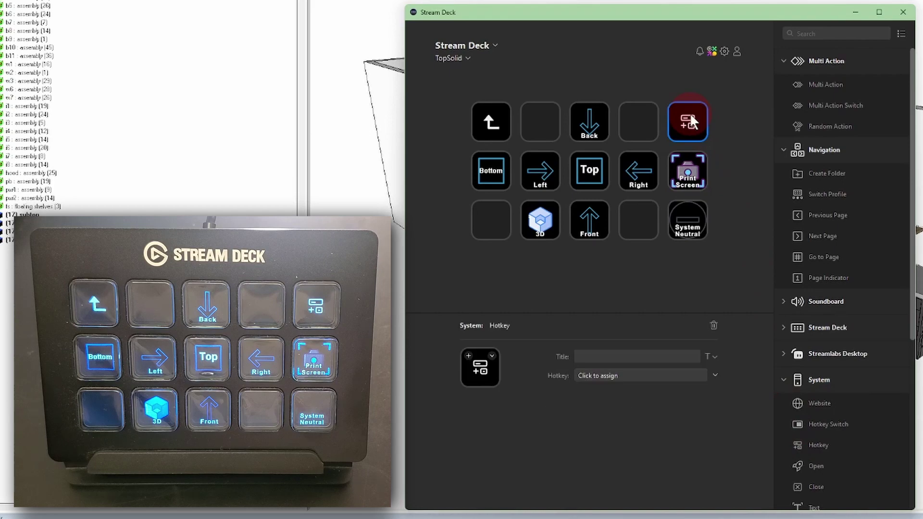
pyautogui.click(658, 387)
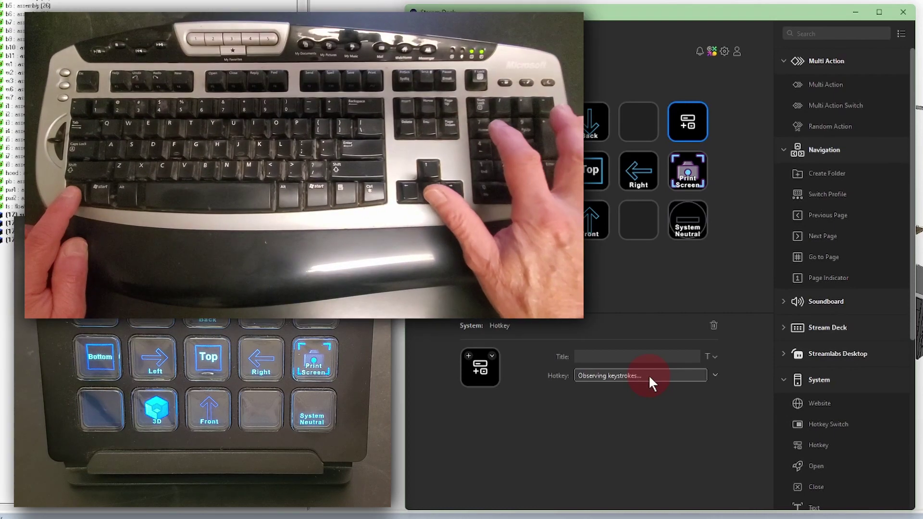
pyautogui.press('ctrl+KP_7')
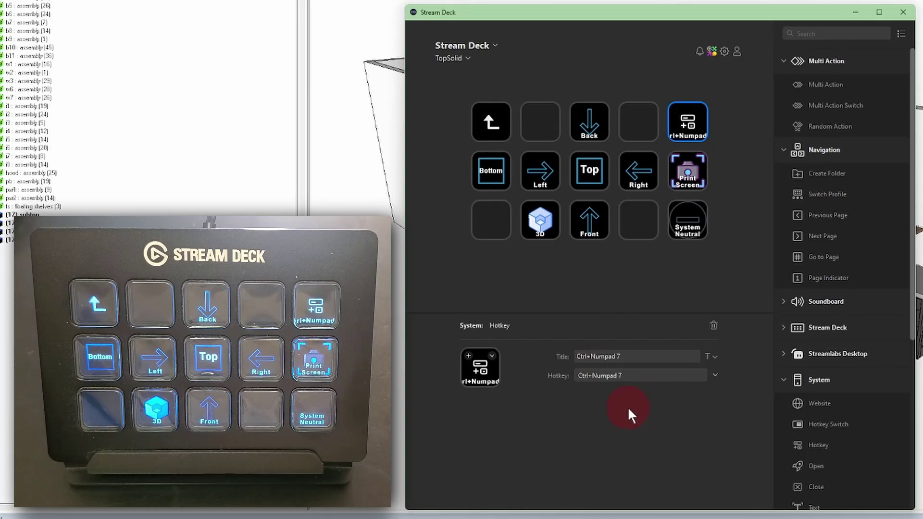
# Give the key the visit mode icon from TopSolid Wood and the title 'Visit Mode'.
pyautogui.click(492, 355)
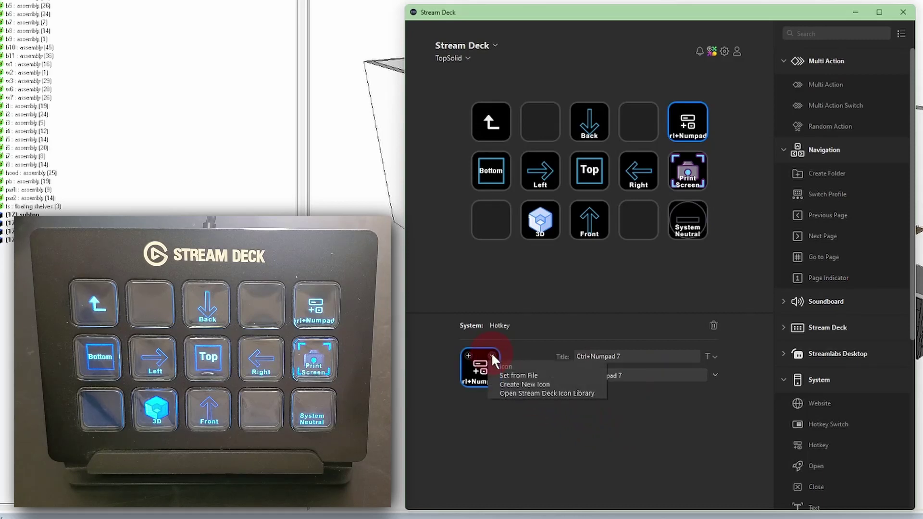
pyautogui.click(510, 376)
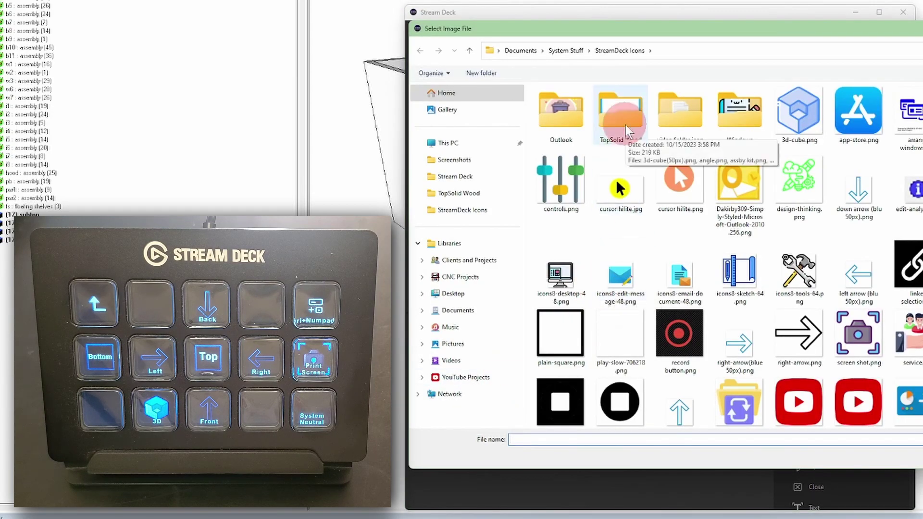
pyautogui.doubleClick(619, 114)
pyautogui.doubleClick(574, 362)
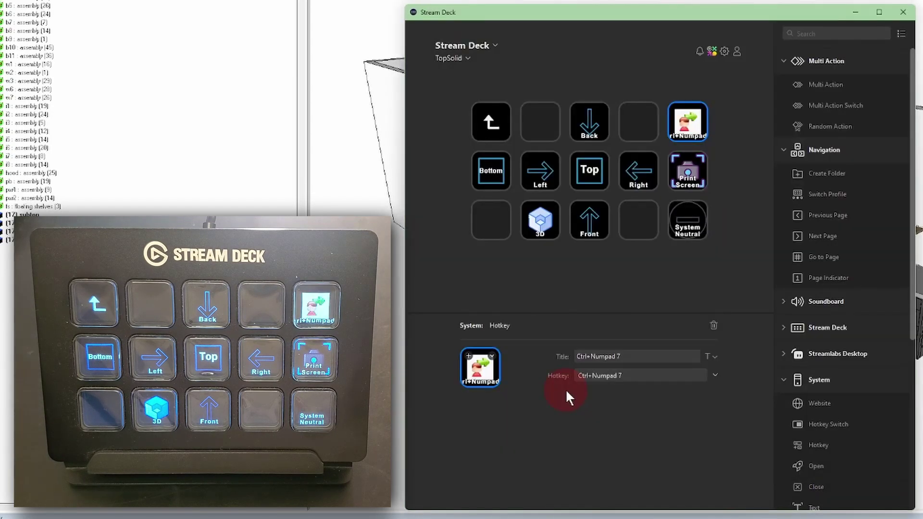
pyautogui.tripleClick(634, 361)
pyautogui.write('Visit Mode')
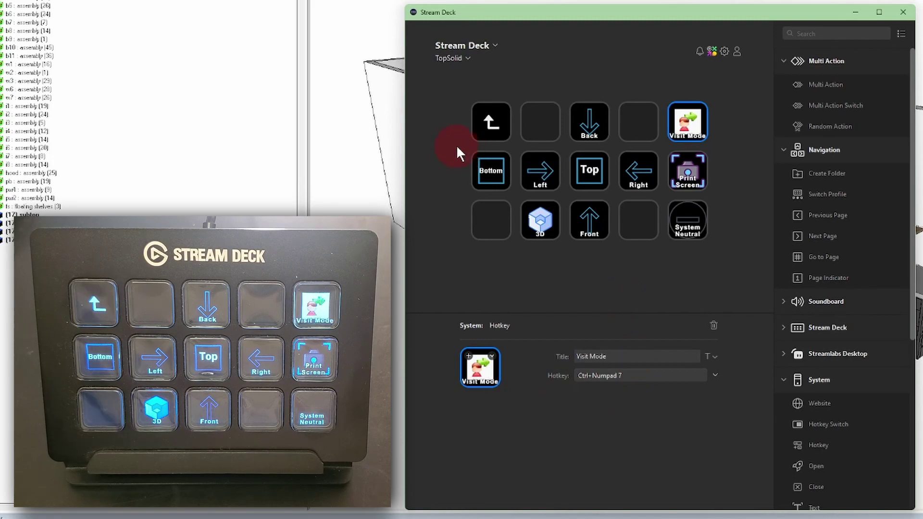
pyautogui.click(581, 286)
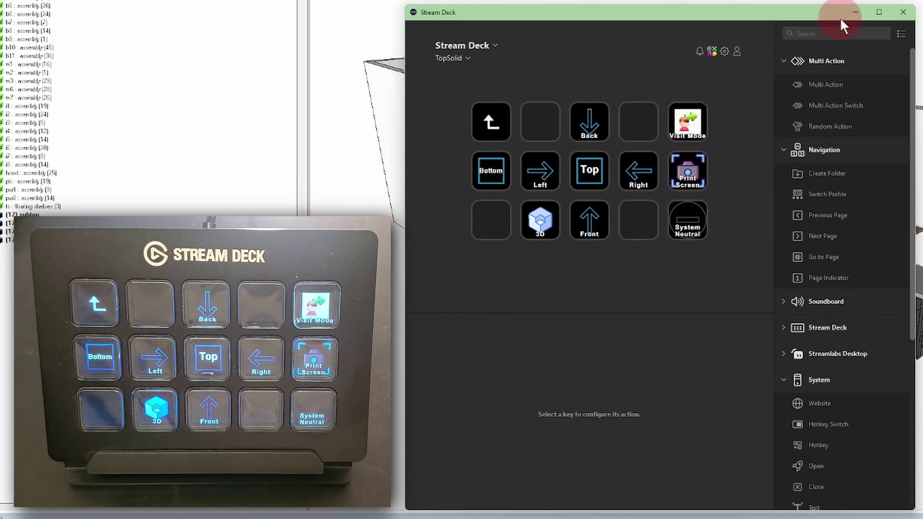
# From the top view (Ctrl+Numpad 8), pick standing and target points, walk the kitchen, then stop.
pyautogui.click(898, 13)
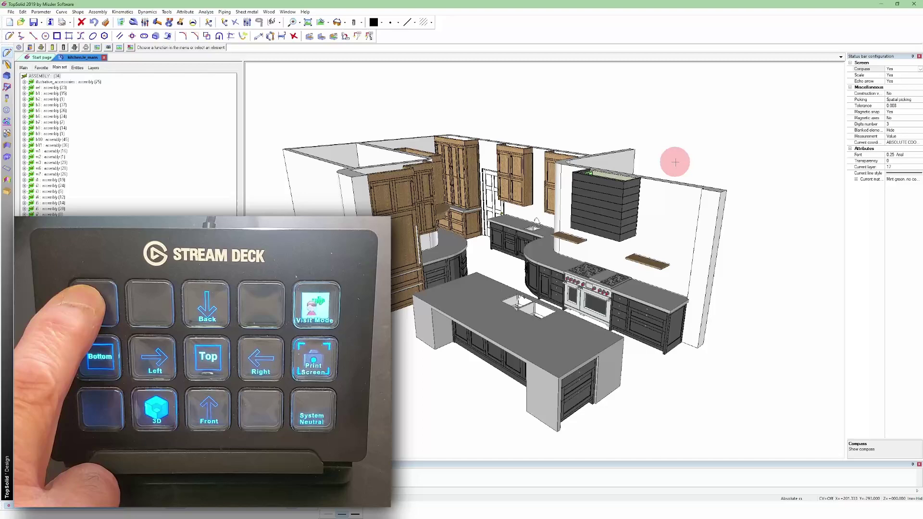
pyautogui.press('ctrl+KP_8')
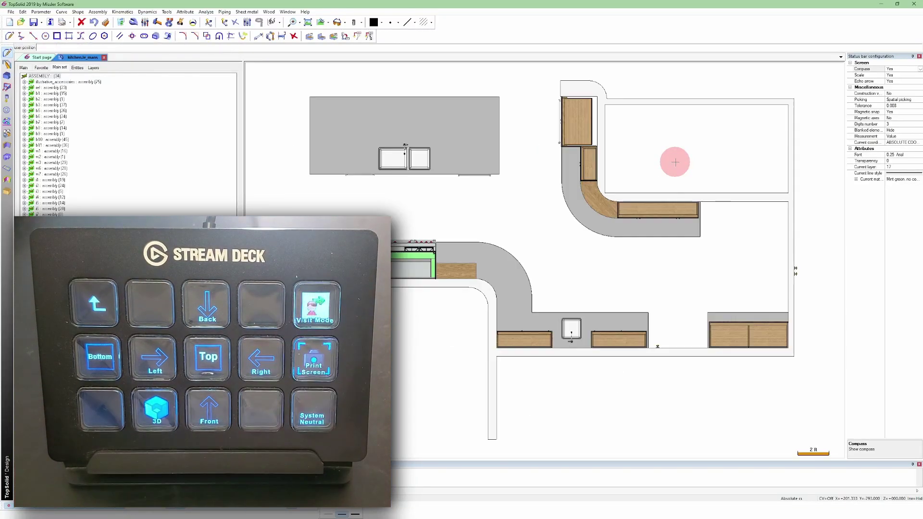
pyautogui.scroll(-3, 511, 239)
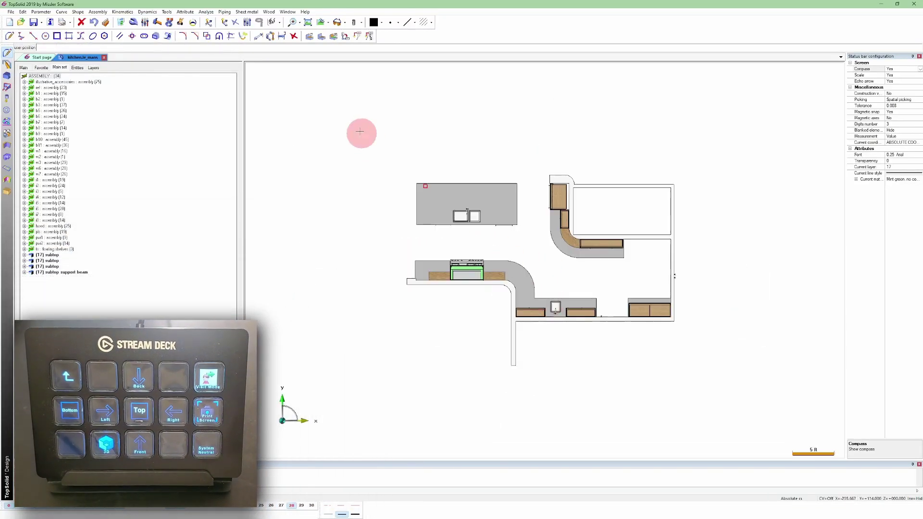
pyautogui.click(332, 92)
pyautogui.click(573, 264)
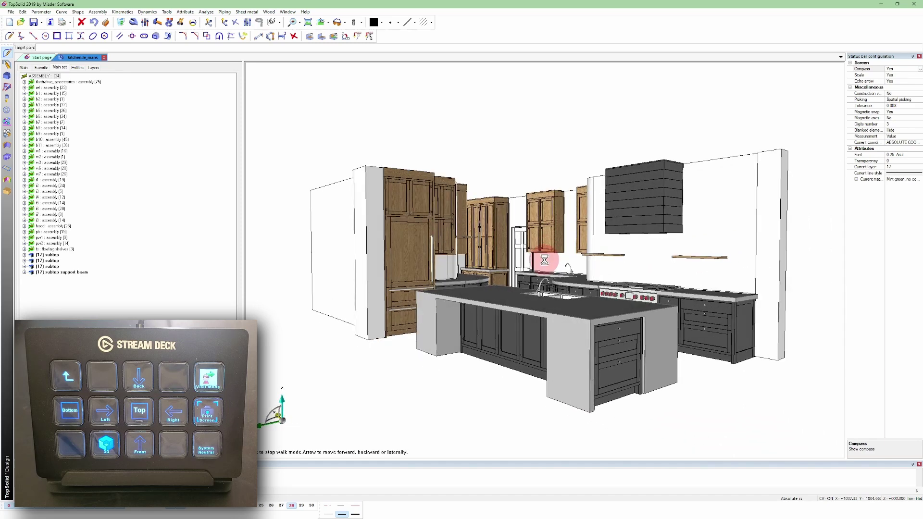
pyautogui.click(554, 264)
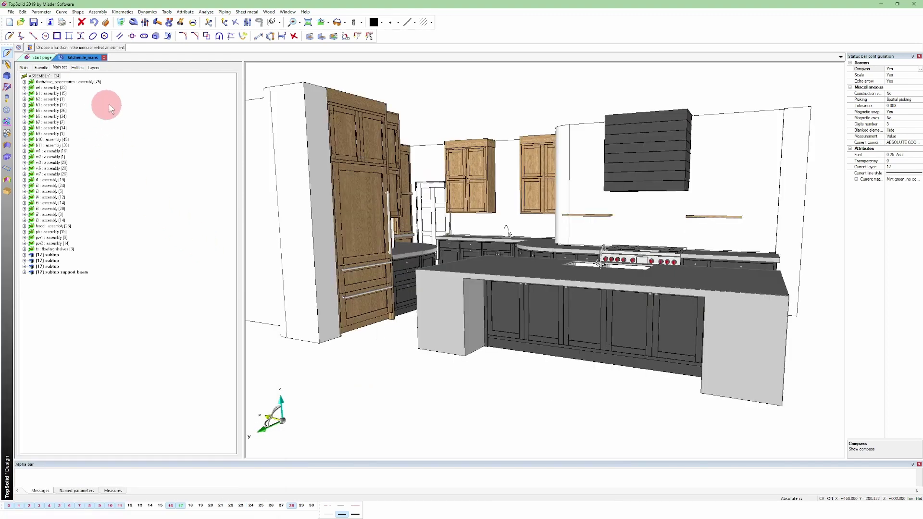
pyautogui.click(167, 12)
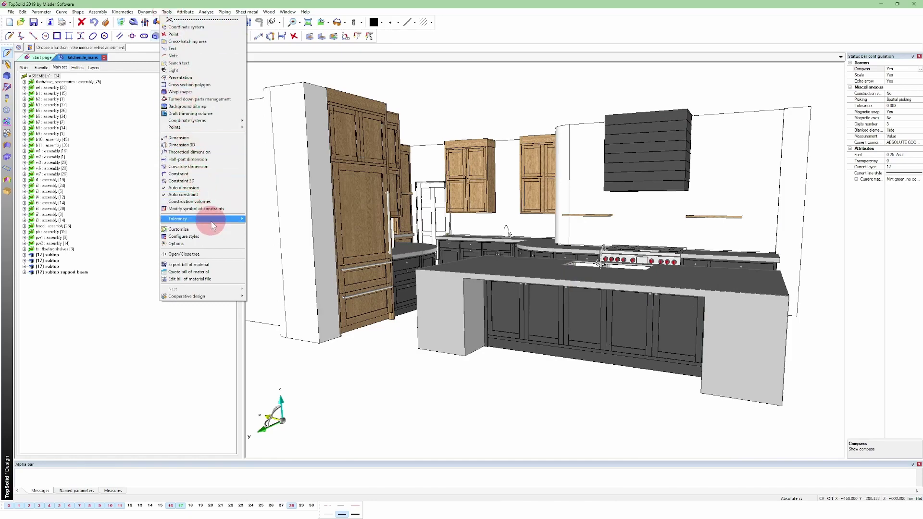
# Start the geometric tolerance command, then cancel it with Esc.
pyautogui.moveTo(211, 219)
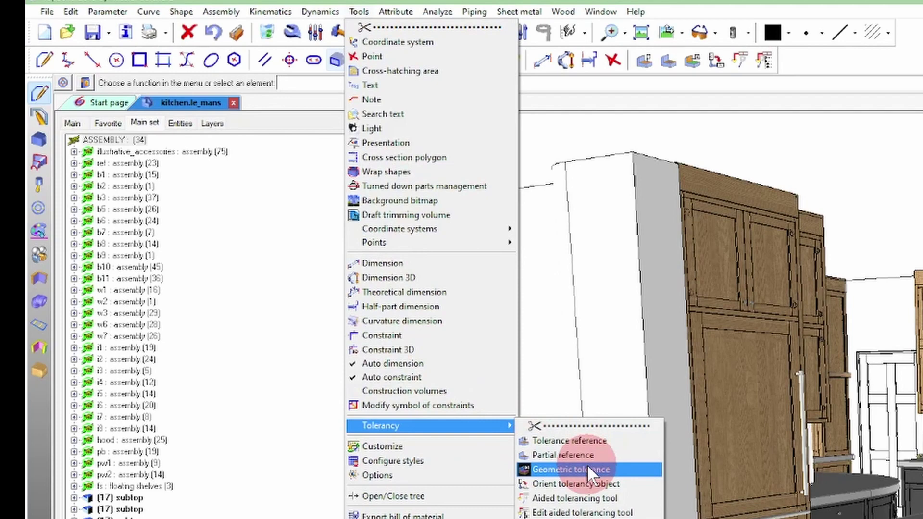
pyautogui.click(587, 465)
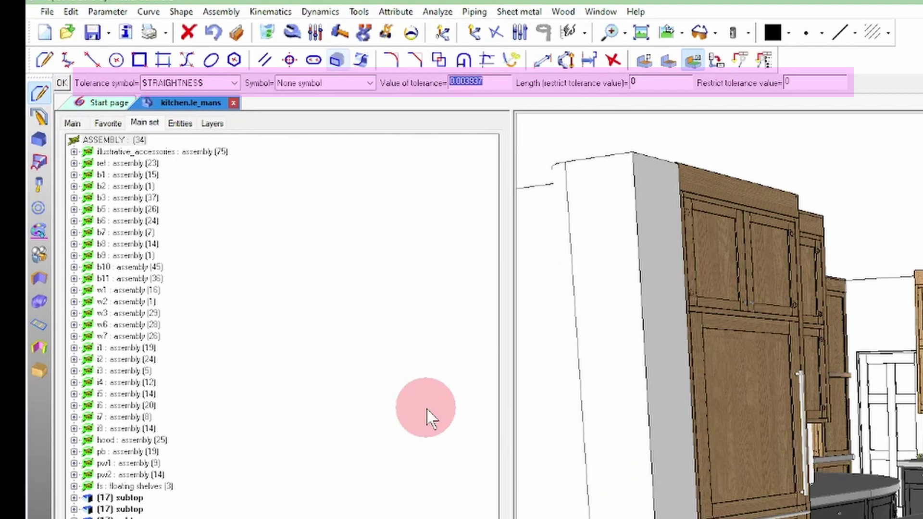
pyautogui.press('Escape')
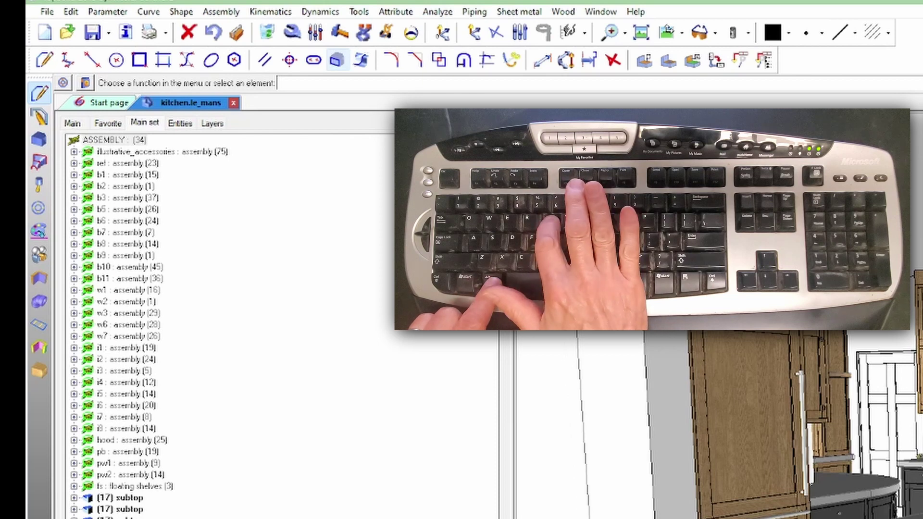
# Launch geometric tolerance by keyboard (Alt+T, T, Right, G), then switch to Stream Deck.
pyautogui.hotkey('alt', 't')
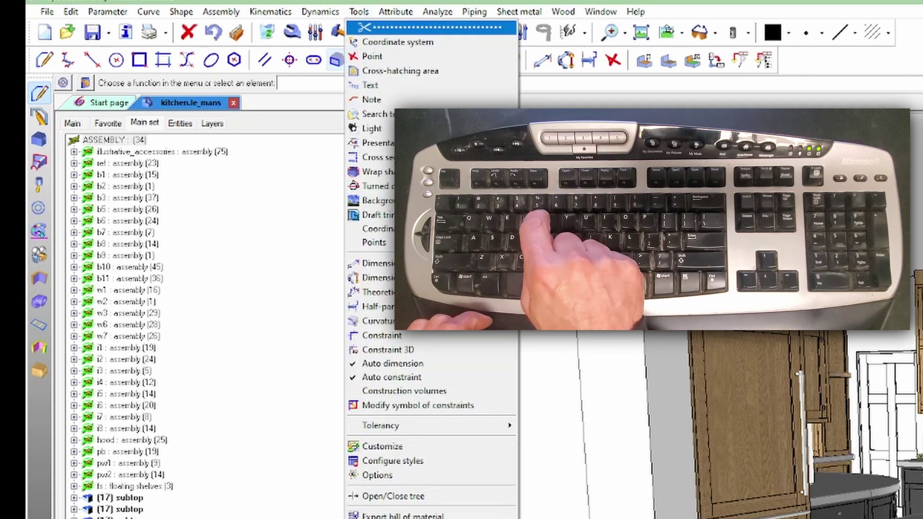
pyautogui.press('t')
pyautogui.press('t')
pyautogui.press('t')
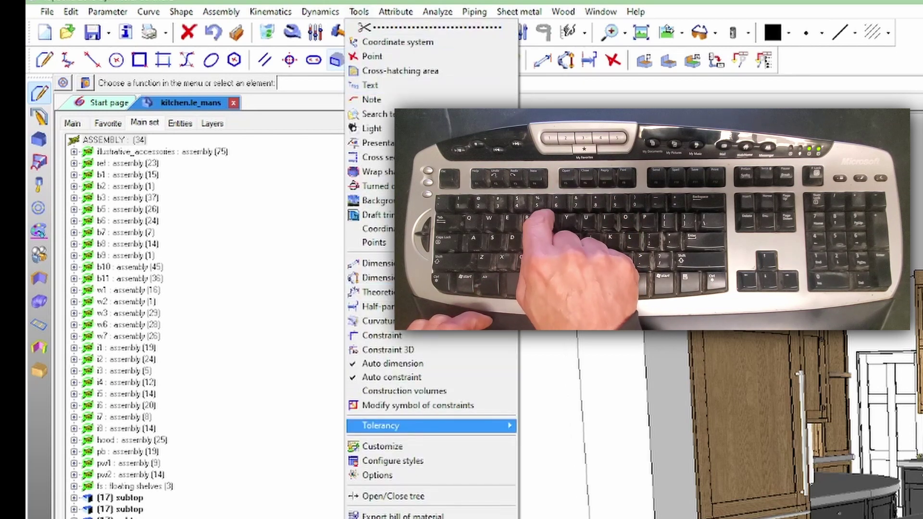
pyautogui.press('Right')
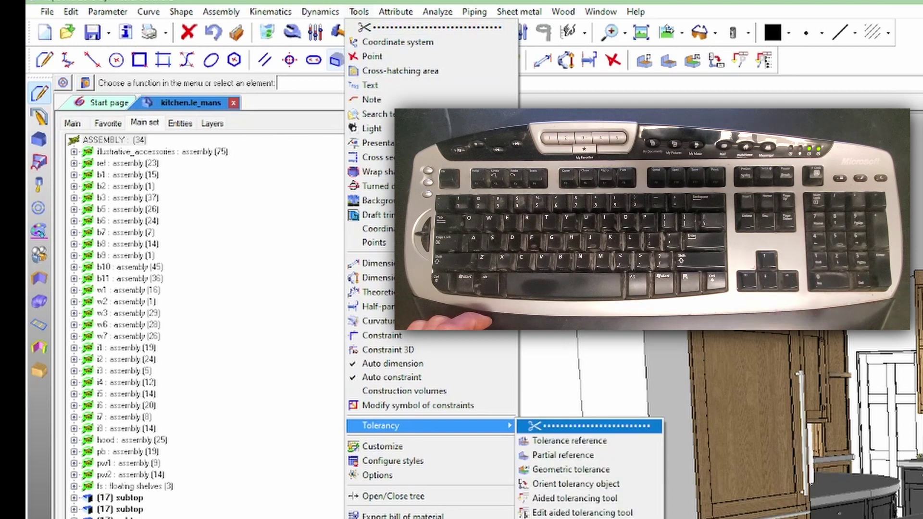
pyautogui.press('g')
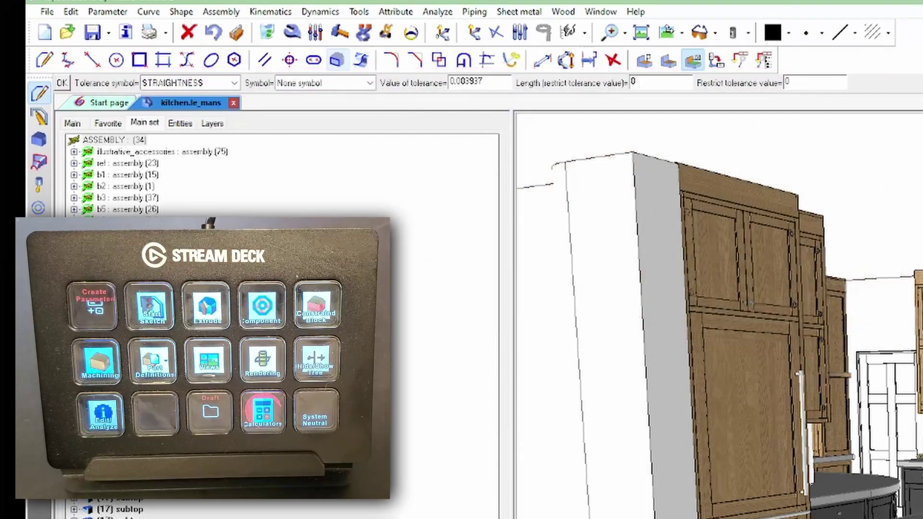
pyautogui.hotkey('alt', 'Tab')
pyautogui.hotkey('alt', 'Tab')
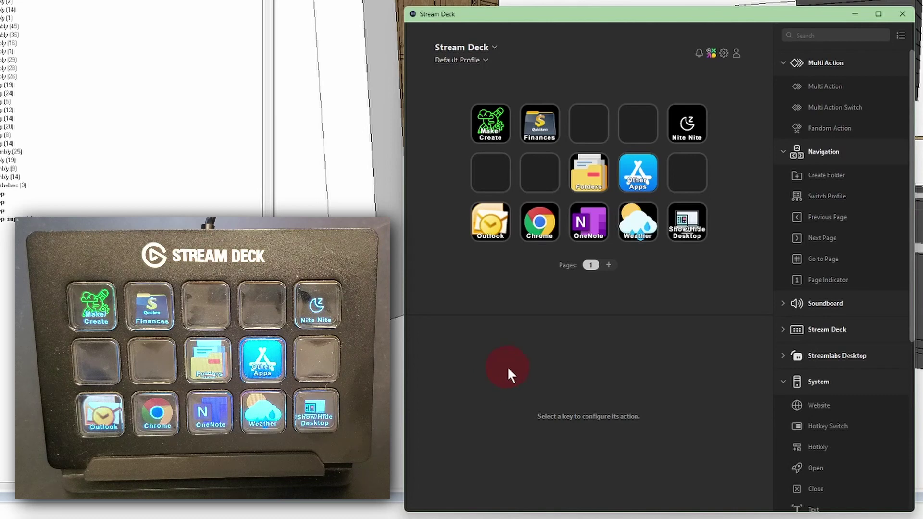
# On the TopSolid profile, place a Multi Action on the empty key with an Alt+T hotkey step.
pyautogui.click(446, 58)
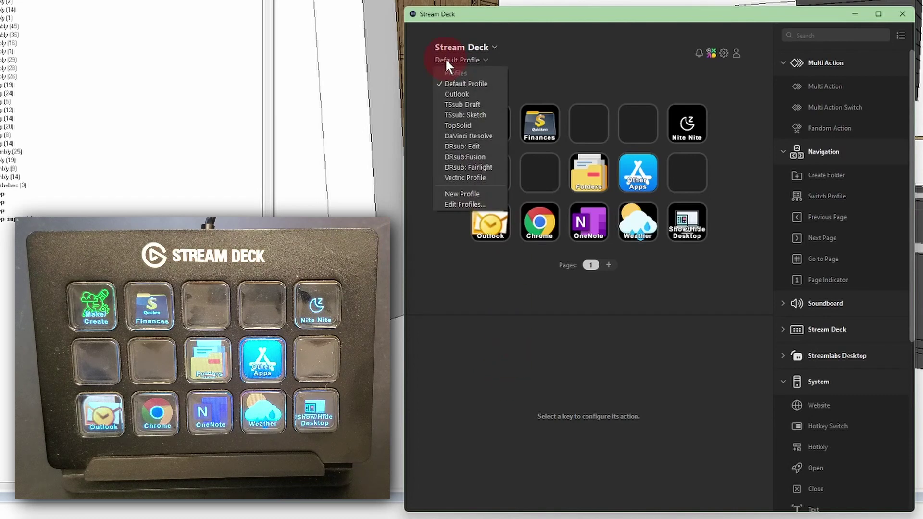
pyautogui.click(462, 125)
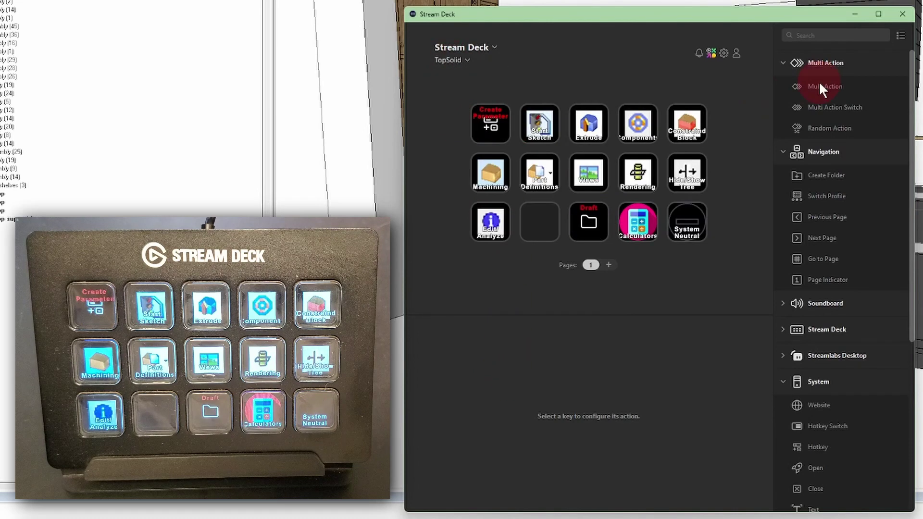
pyautogui.moveTo(819, 80); pyautogui.dragTo(540, 222)
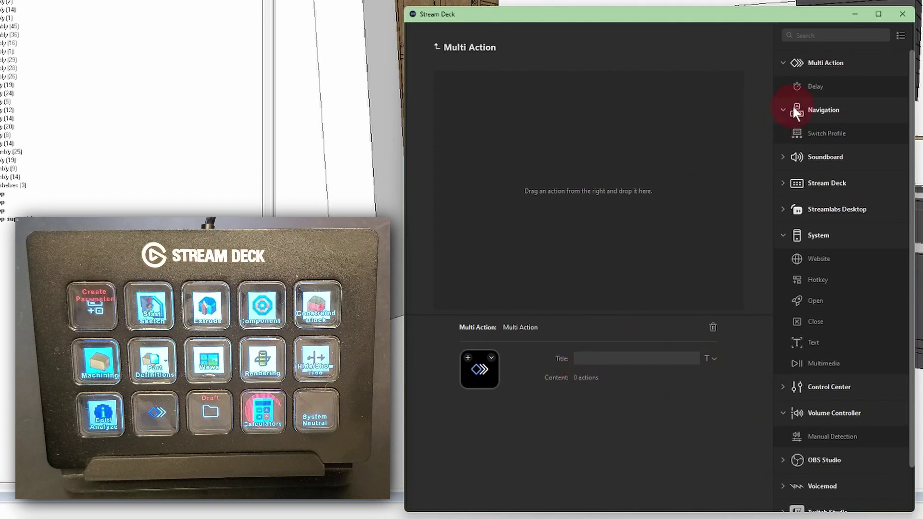
pyautogui.moveTo(819, 278); pyautogui.dragTo(616, 183)
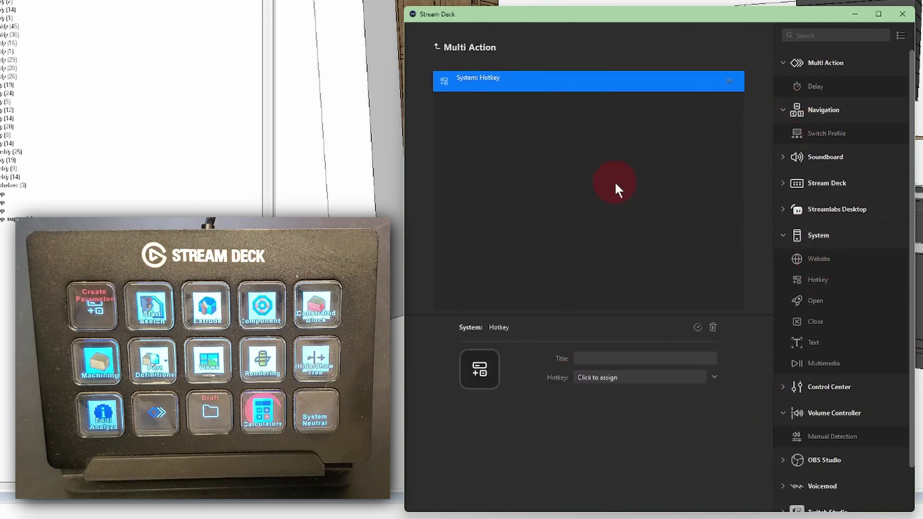
pyautogui.click(604, 375)
pyautogui.hotkey('alt', 't')
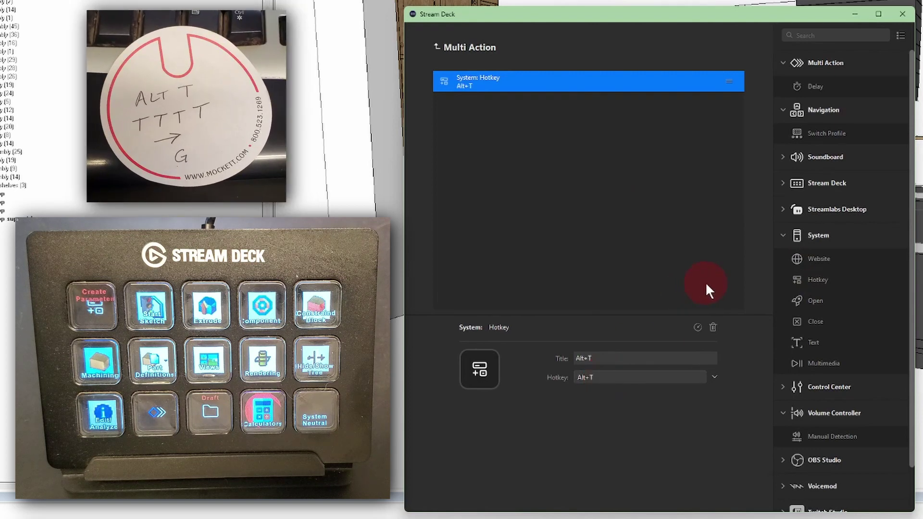
# Add a Text step 'tt', a Right-arrow hotkey step and a Text step 'g' to the multi-action.
pyautogui.moveTo(807, 343); pyautogui.dragTo(575, 230)
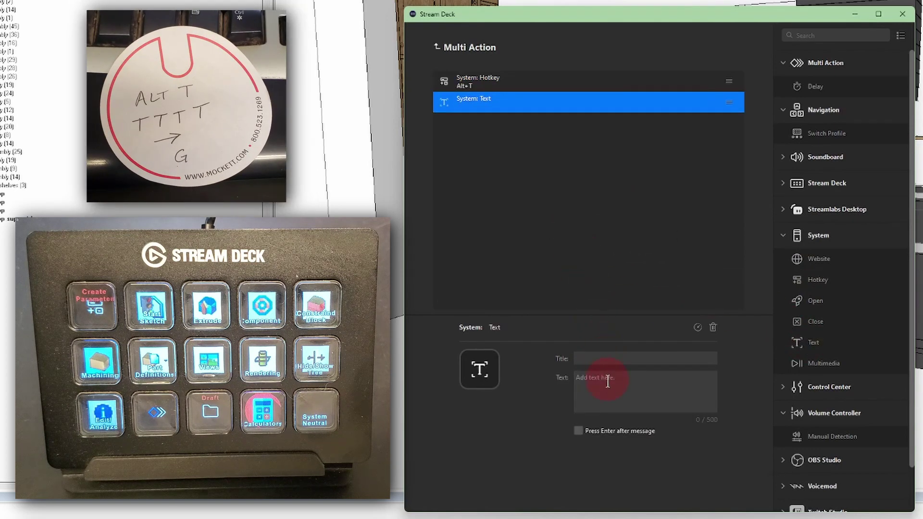
pyautogui.write('tttt')
pyautogui.moveTo(813, 287); pyautogui.dragTo(590, 255)
pyautogui.click(599, 375)
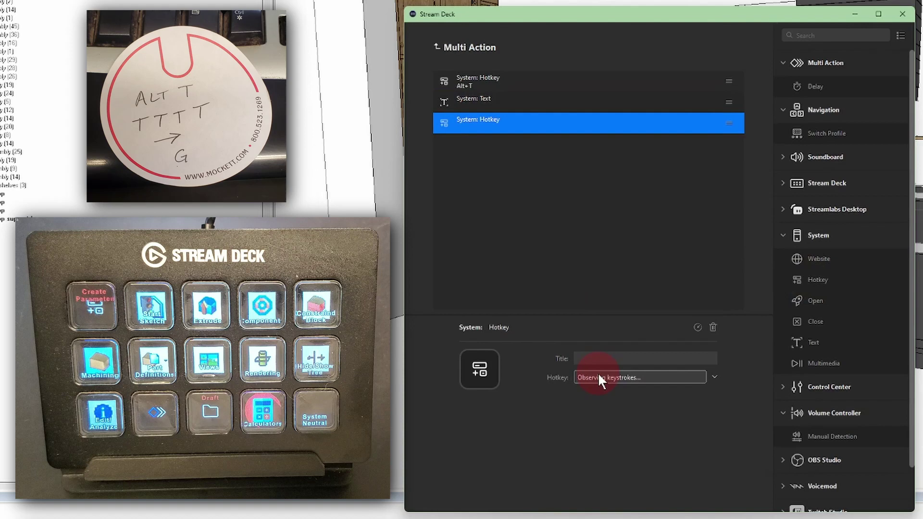
pyautogui.press('Right')
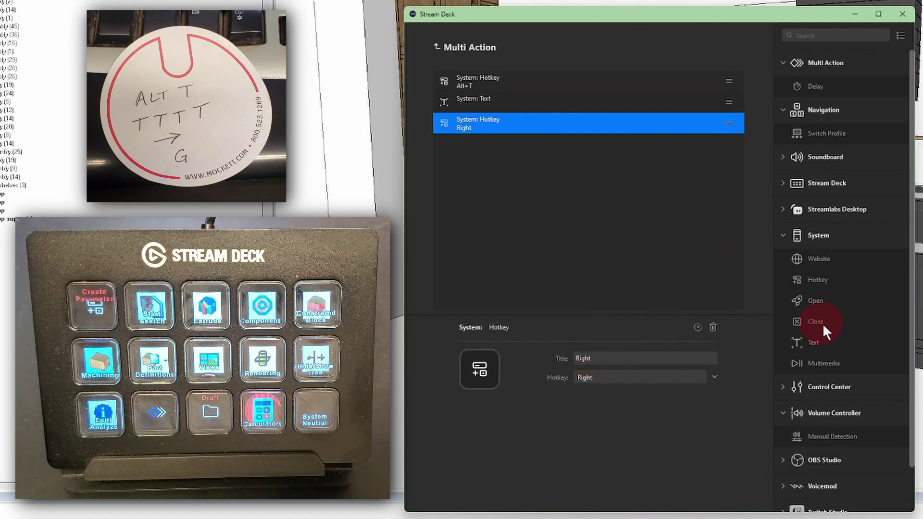
pyautogui.moveTo(816, 340); pyautogui.dragTo(611, 274)
pyautogui.click(615, 382)
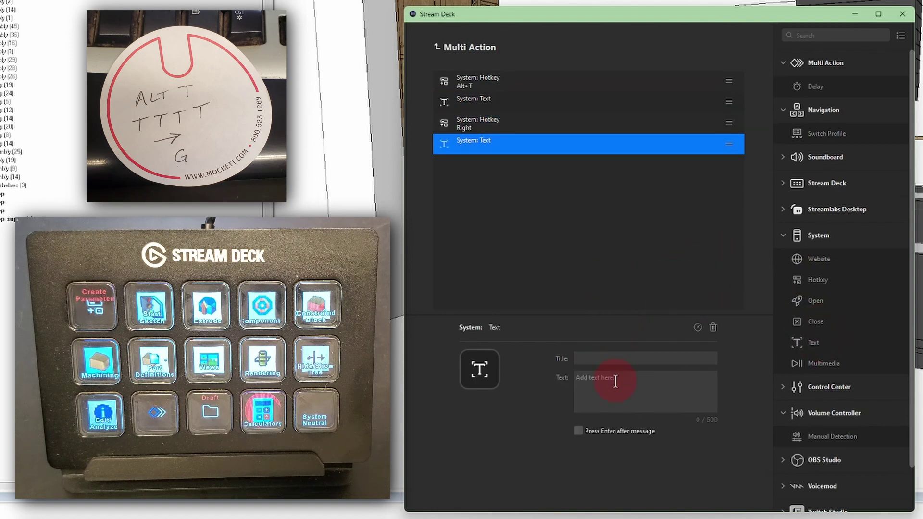
pyautogui.write('g')
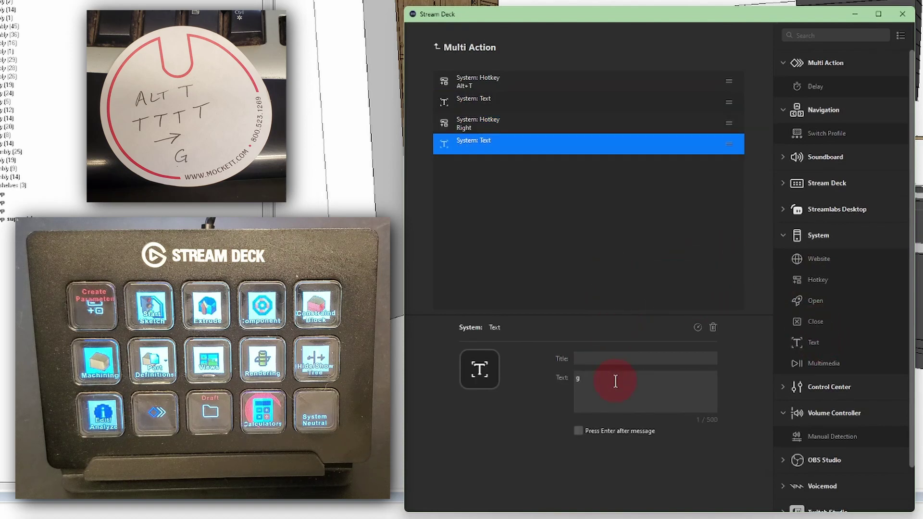
pyautogui.click(456, 47)
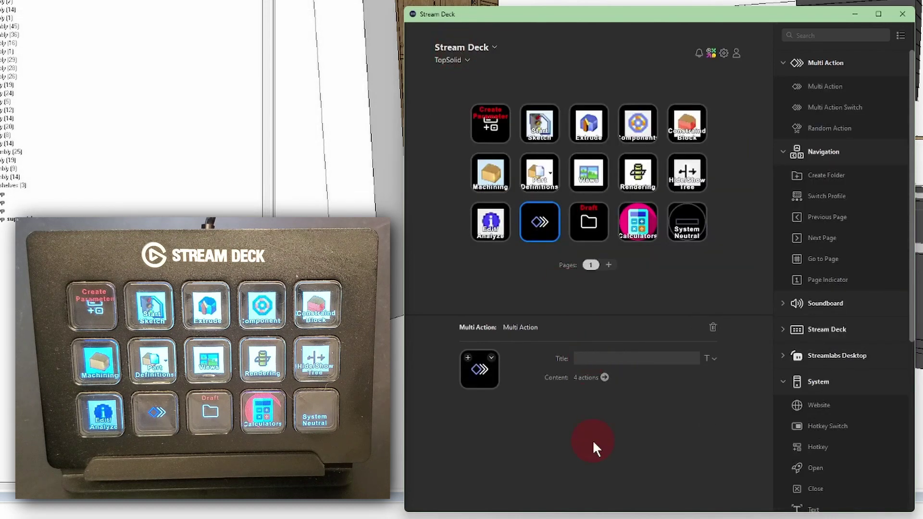
# Title the multi-action key 'Geo Tol' and minimize Stream Deck.
pyautogui.write('Geo T')
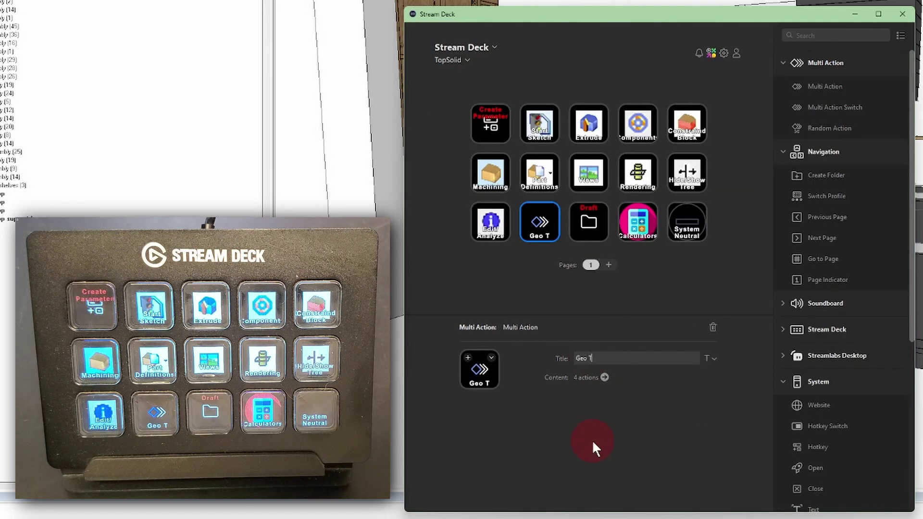
pyautogui.write('ol')
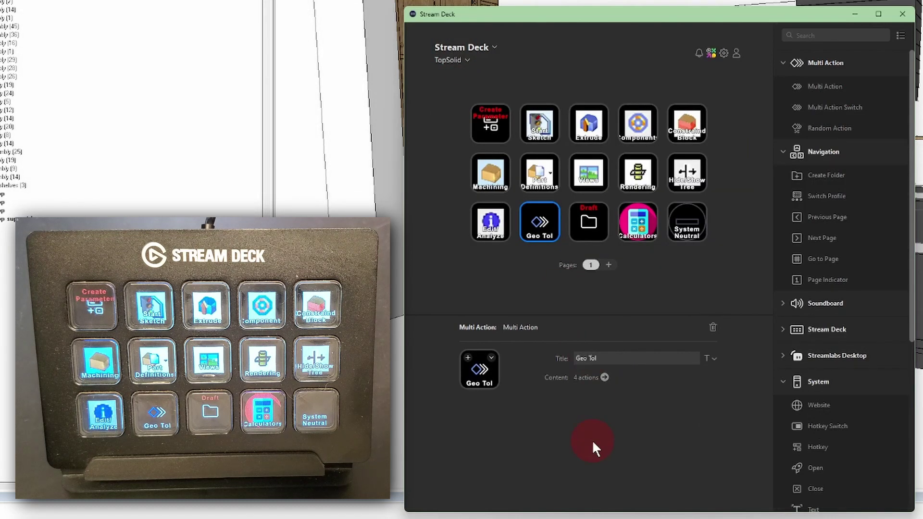
pyautogui.click(857, 15)
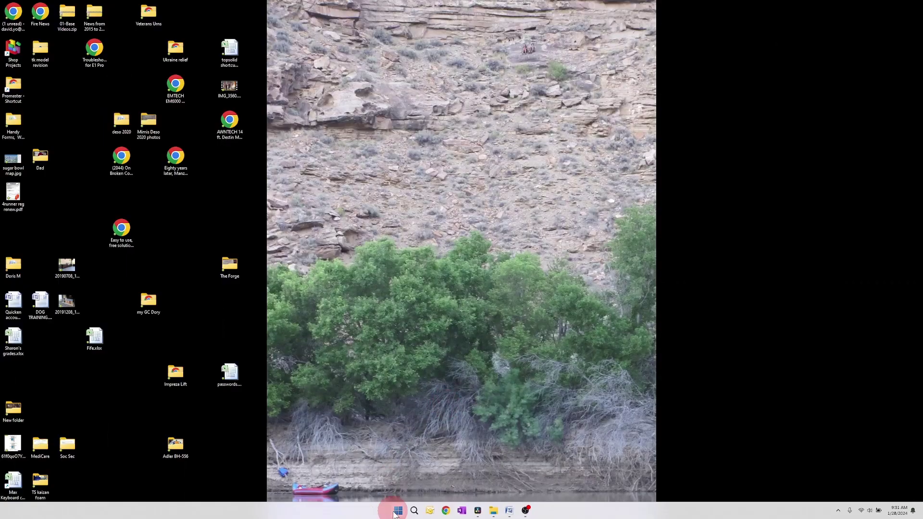
# Launch the Weather app from the Start menu's All apps list, then close it.
pyautogui.click(396, 513)
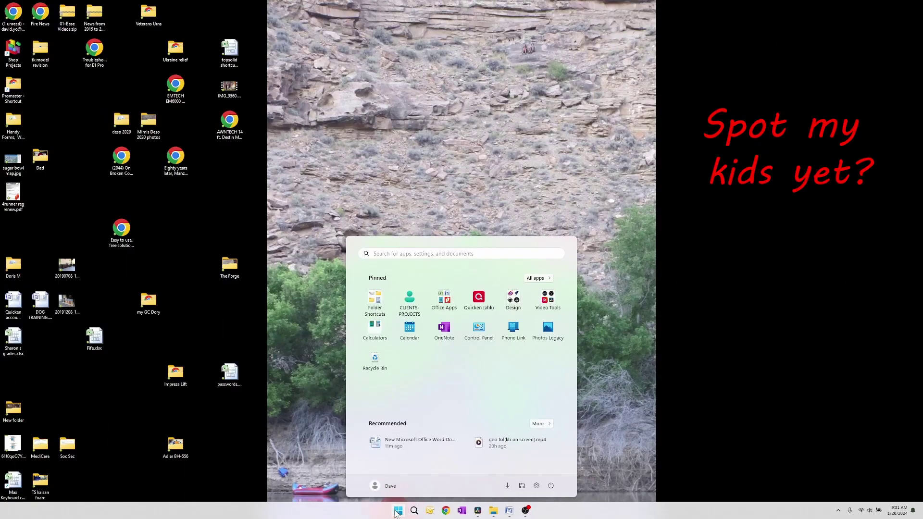
pyautogui.click(534, 277)
pyautogui.scroll(-3, 464, 350)
pyautogui.scroll(-15, 464, 350)
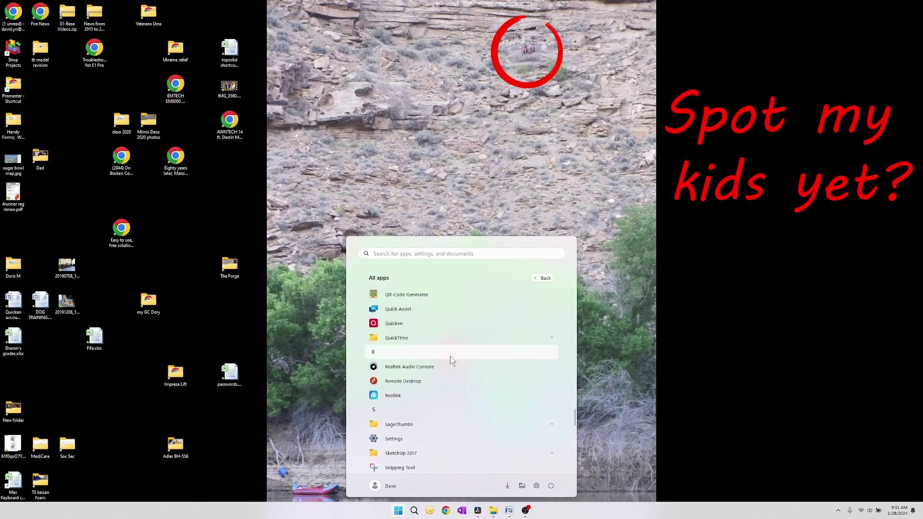
pyautogui.click(393, 341)
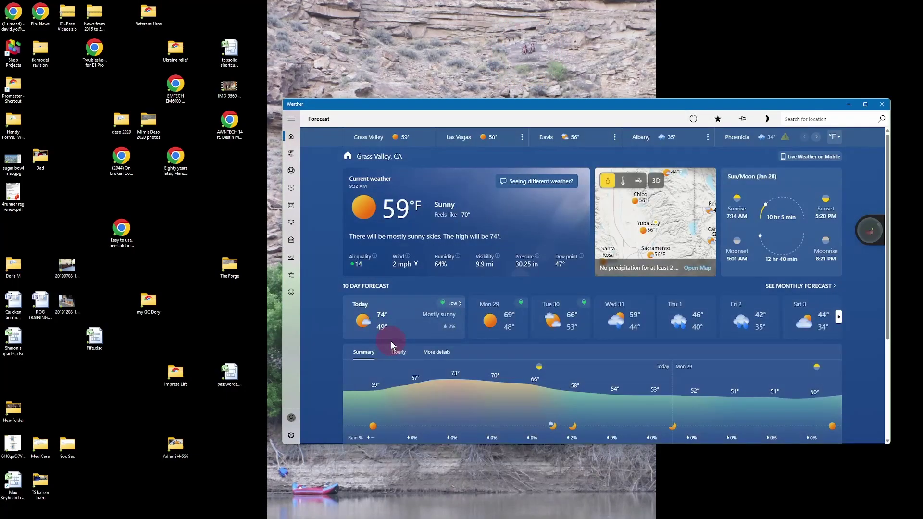
pyautogui.click(882, 104)
# Pin Weather to the Start menu's pinned apps.
pyautogui.click(395, 515)
pyautogui.click(539, 277)
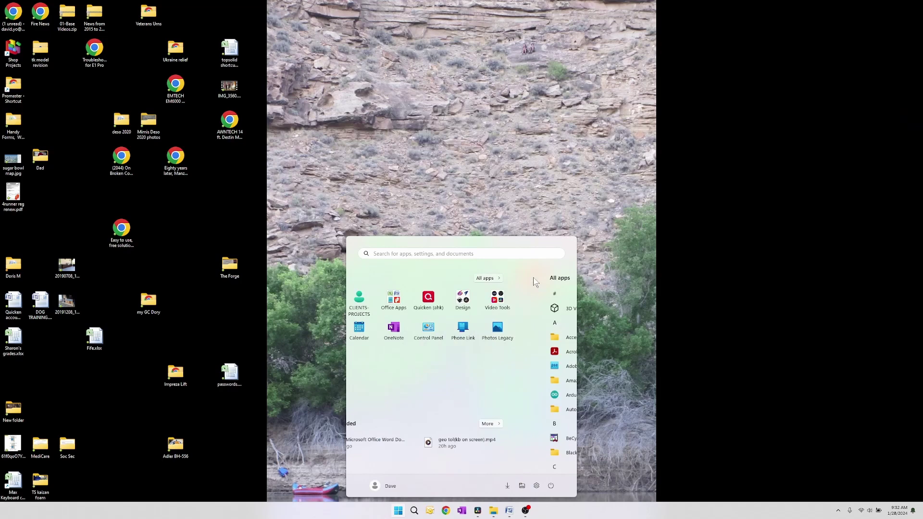
pyautogui.scroll(-15, 393, 385)
pyautogui.rightClick(405, 342)
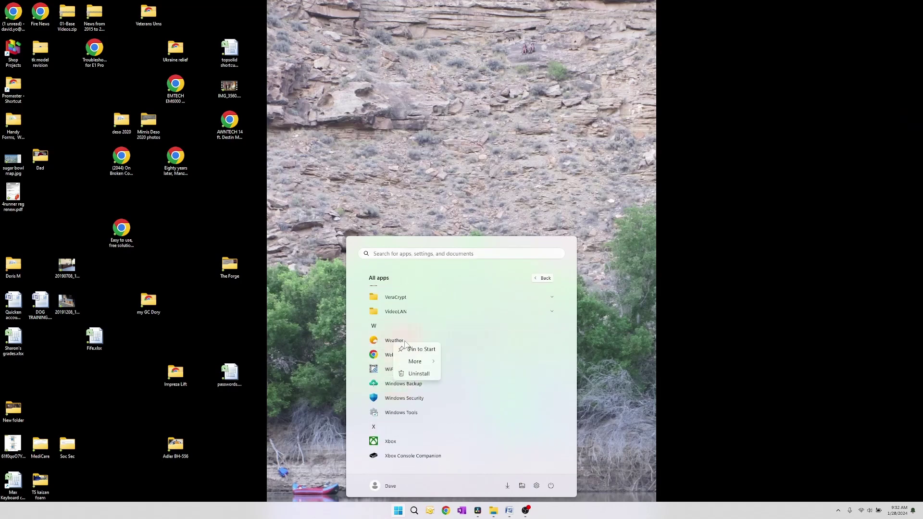
pyautogui.click(415, 349)
pyautogui.click(330, 363)
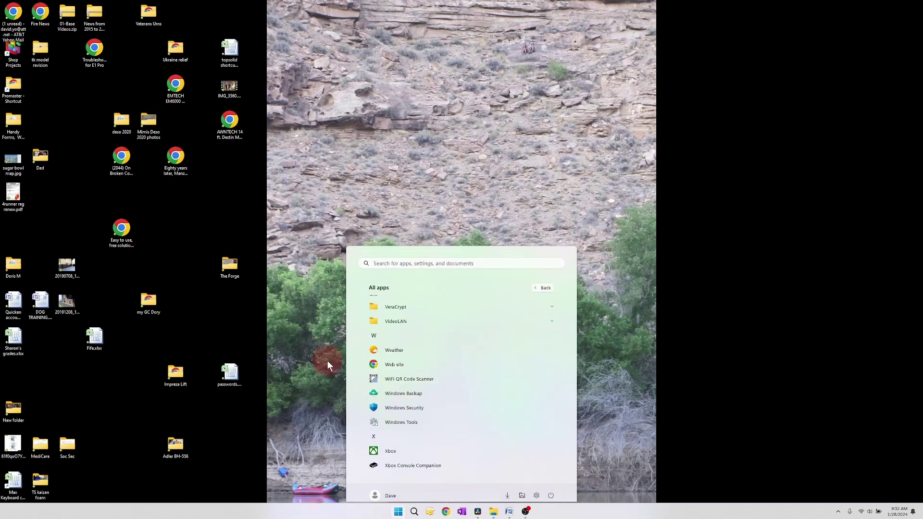
pyautogui.click(392, 491)
# Launch Weather from the pinned apps, then close it.
pyautogui.click(398, 511)
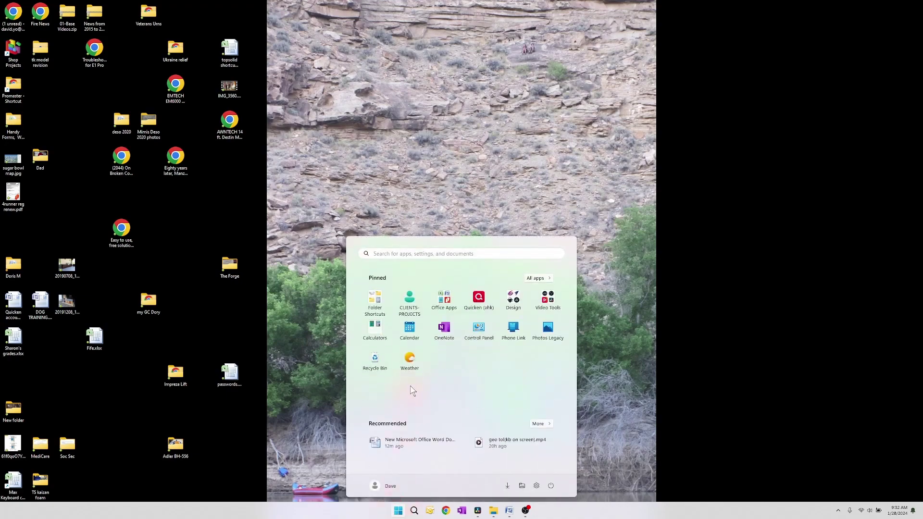
pyautogui.click(410, 369)
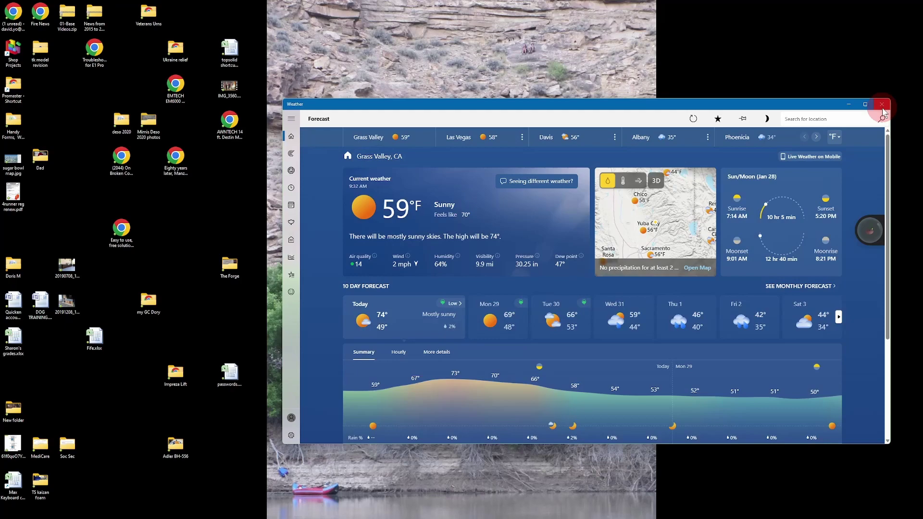
pyautogui.click(882, 108)
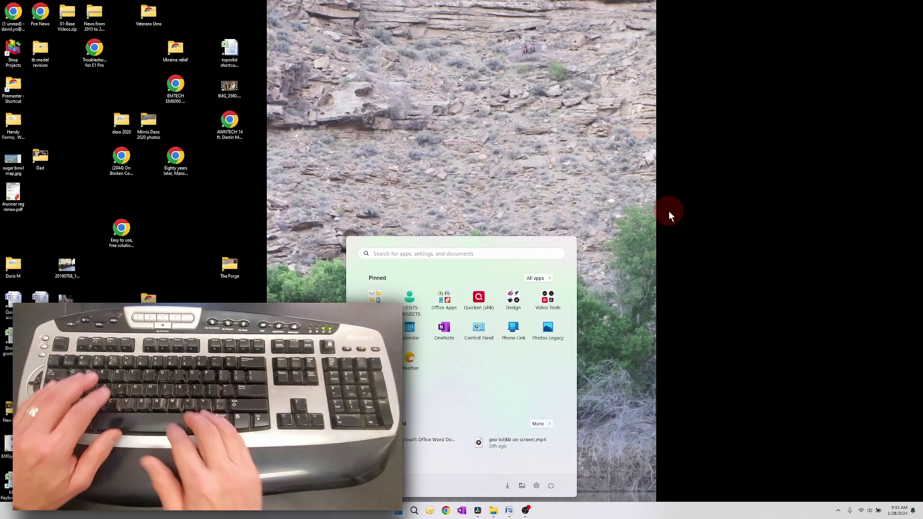
# Search 'weather' in Start, launch the Weather app, then close it.
pyautogui.write('we')
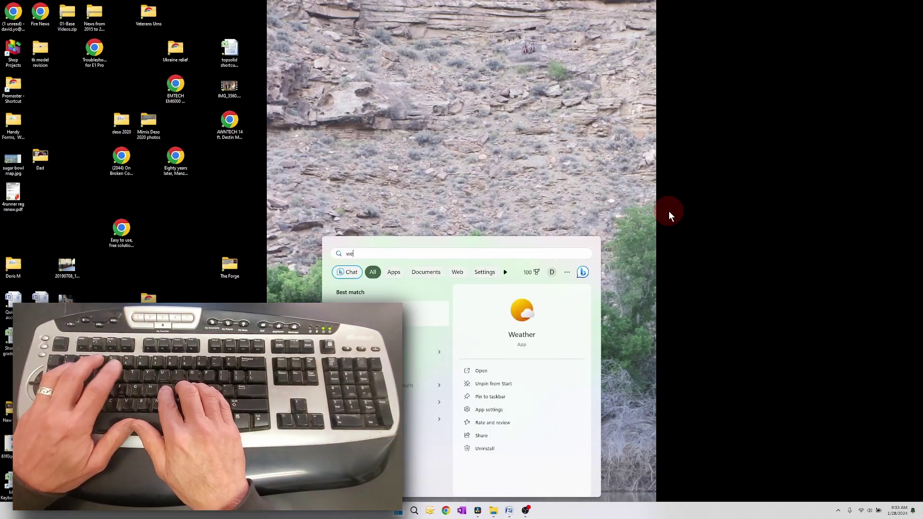
pyautogui.write('ather')
pyautogui.press('Return')
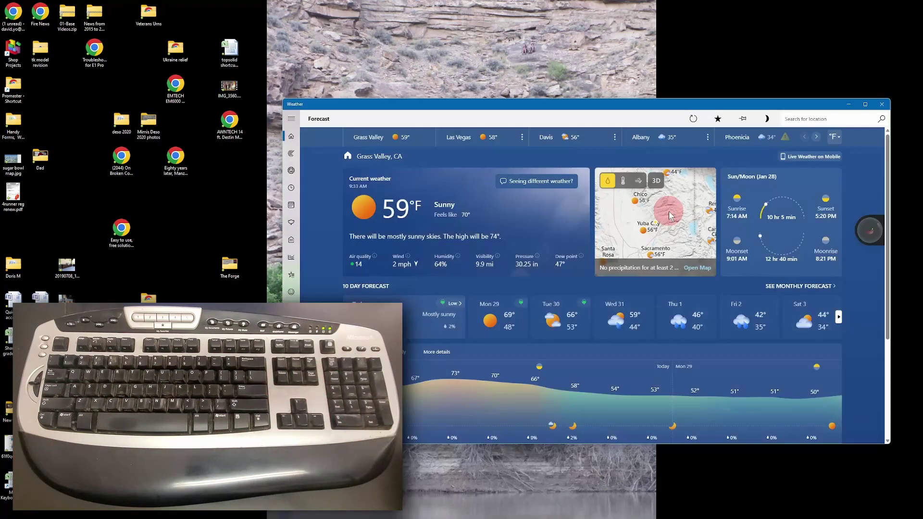
pyautogui.click(877, 103)
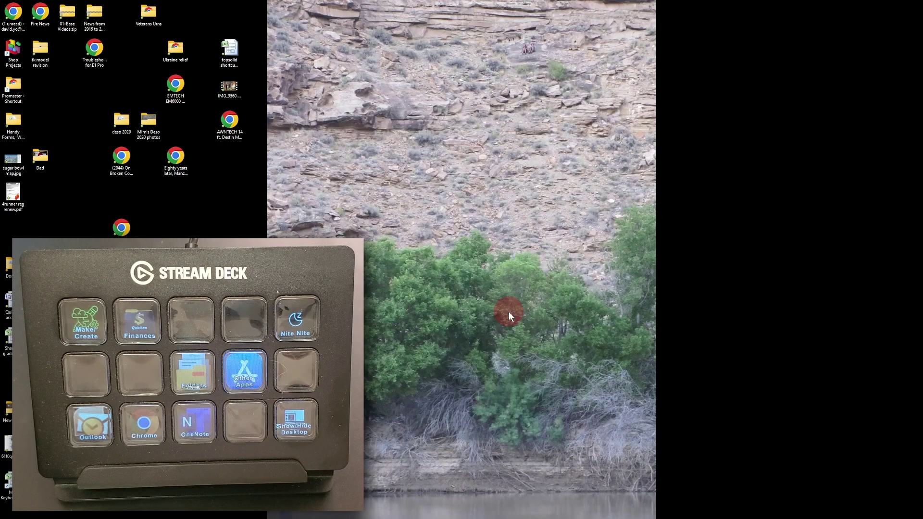
# Place a Multi Action on the empty bottom-row key with a Windows-key hotkey step.
pyautogui.hotkey('alt', 'Tab')
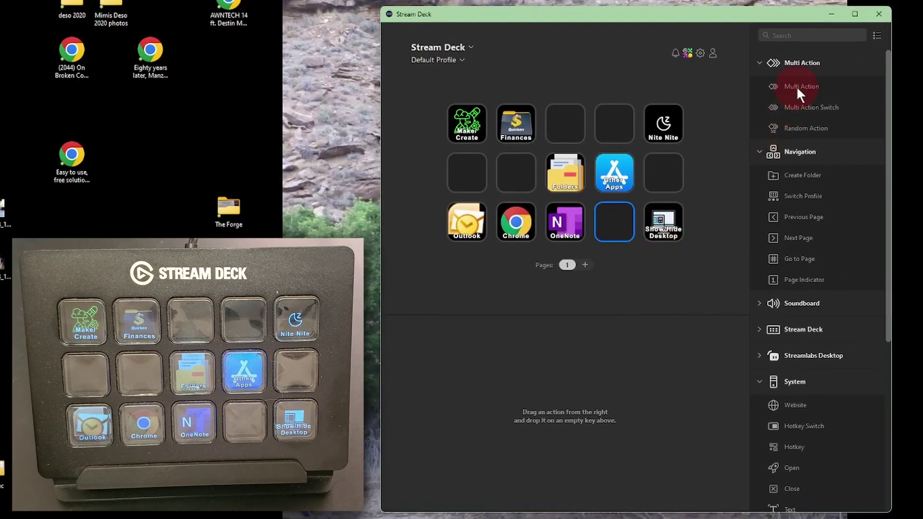
pyautogui.moveTo(796, 85); pyautogui.dragTo(614, 228)
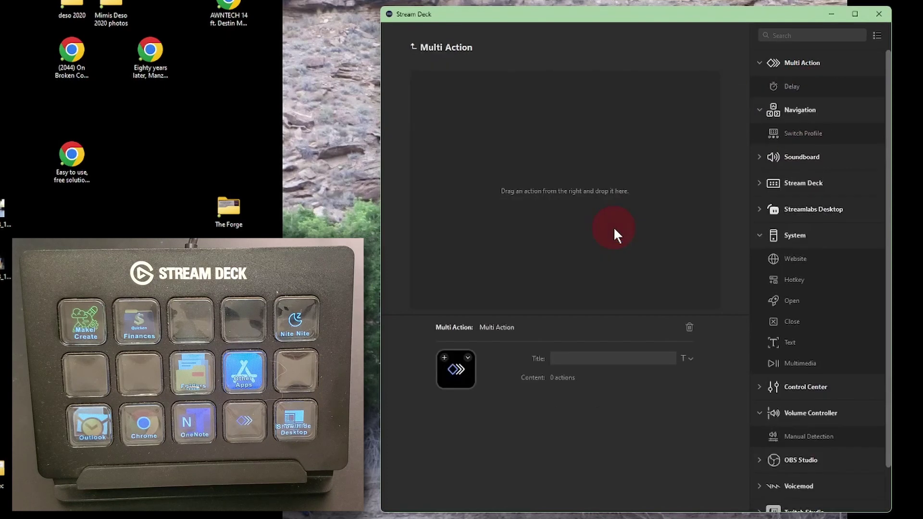
pyautogui.moveTo(782, 279); pyautogui.dragTo(536, 188)
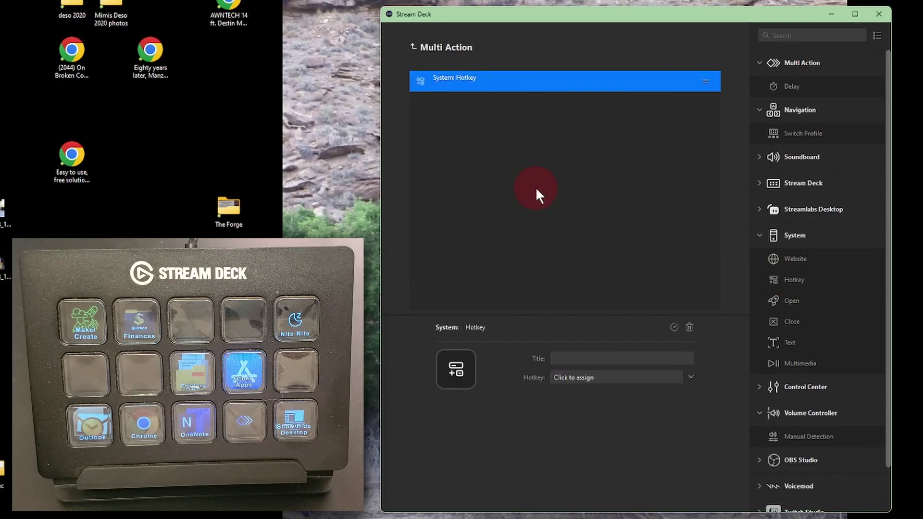
pyautogui.click(590, 376)
pyautogui.press('super')
# Add a Text step 'weather' with Press Enter after message enabled.
pyautogui.moveTo(795, 341); pyautogui.dragTo(549, 240)
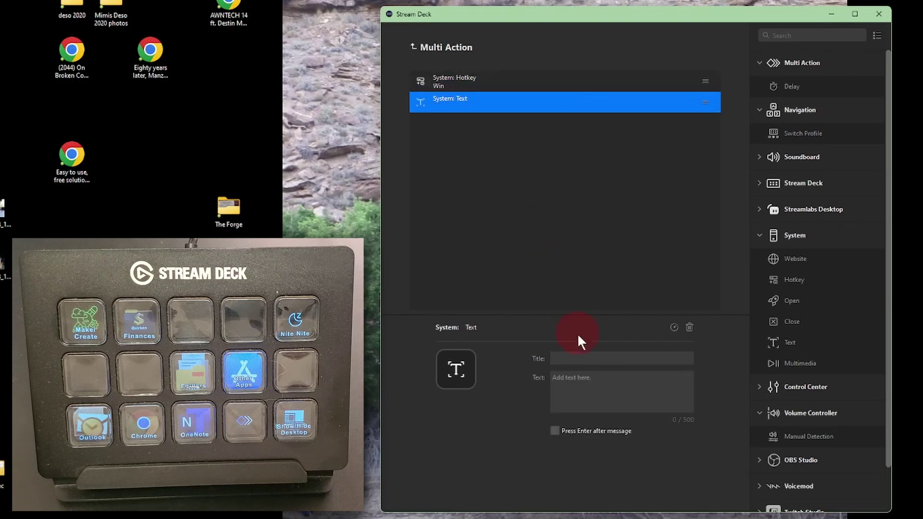
pyautogui.click(584, 383)
pyautogui.write('weather')
pyautogui.click(557, 433)
pyautogui.click(596, 308)
pyautogui.click(495, 96)
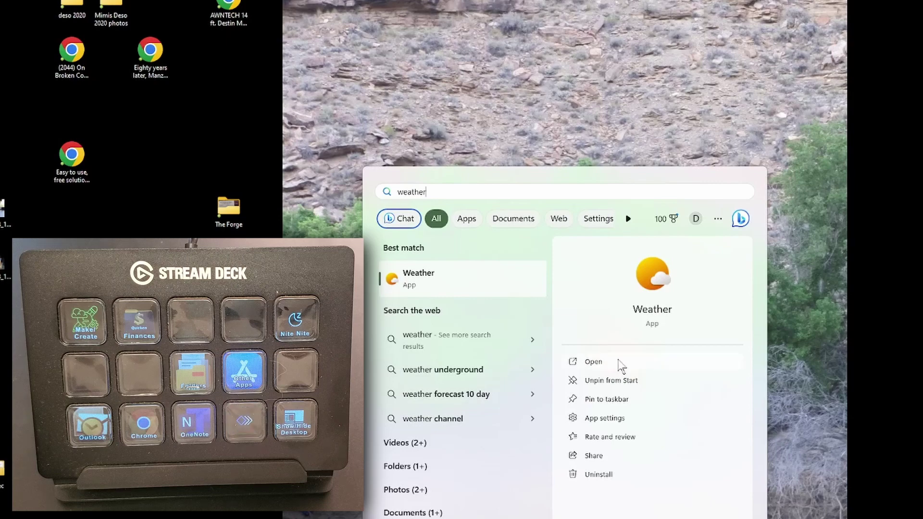
# Dismiss the Start menu's weather search results and switch back to the Stream Deck window.
pyautogui.click(596, 142)
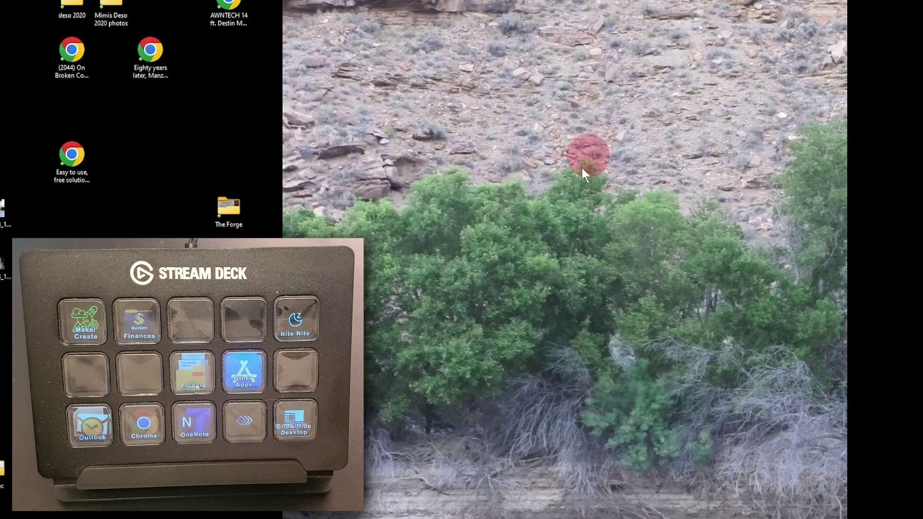
pyautogui.hotkey('alt', 'Tab')
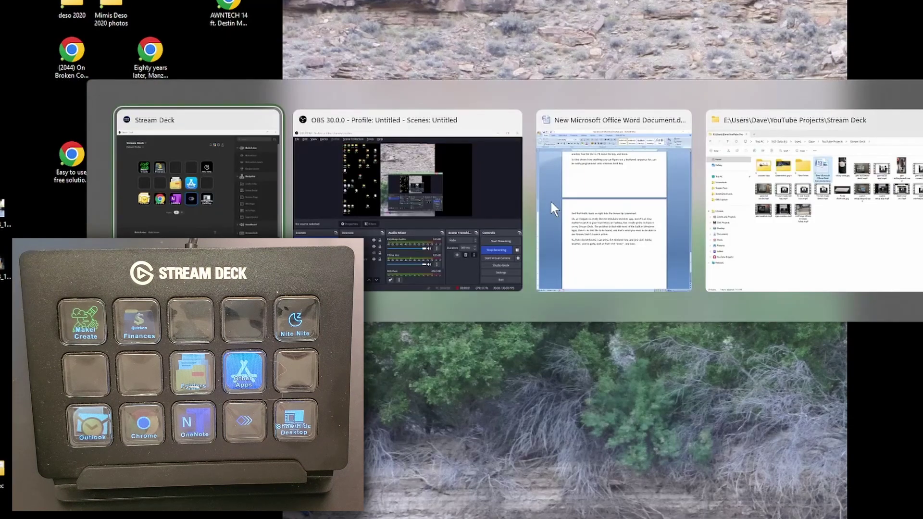
pyautogui.click(552, 208)
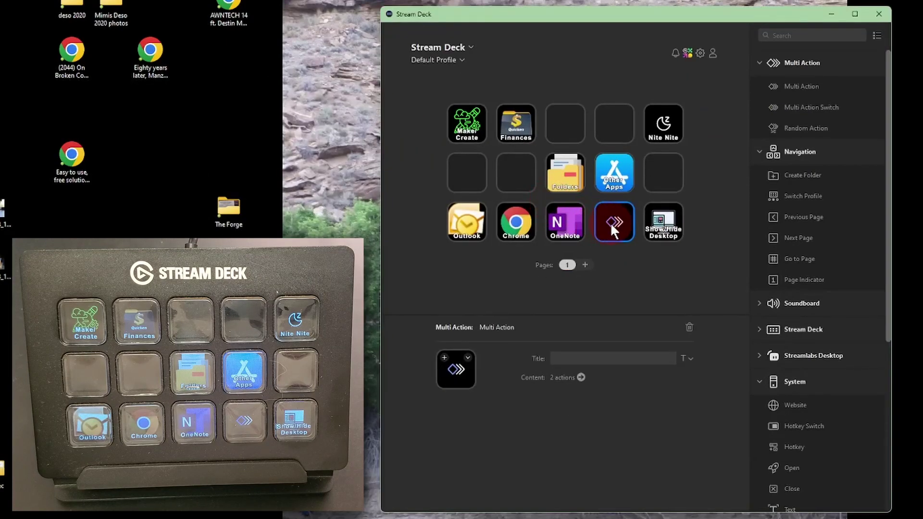
# Review the text step, then add a System Hotkey step set to Return after it.
pyautogui.click(581, 378)
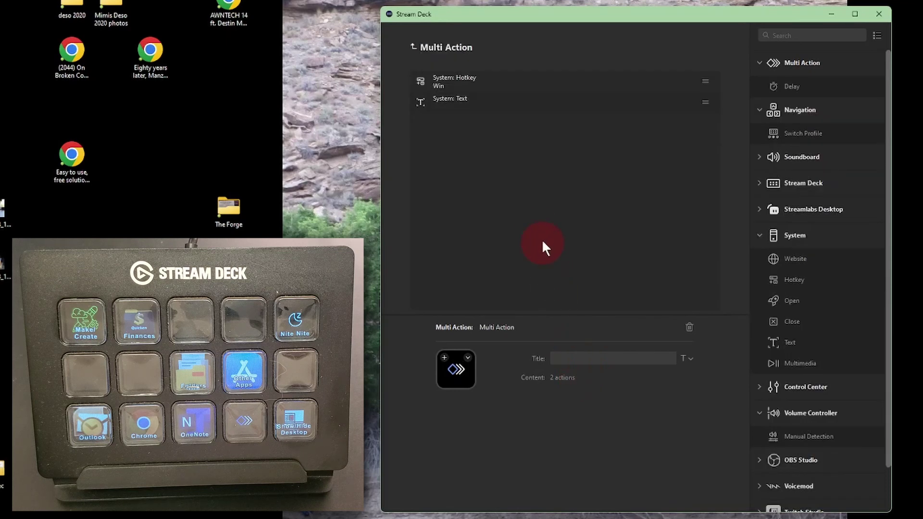
pyautogui.click(513, 104)
pyautogui.click(560, 404)
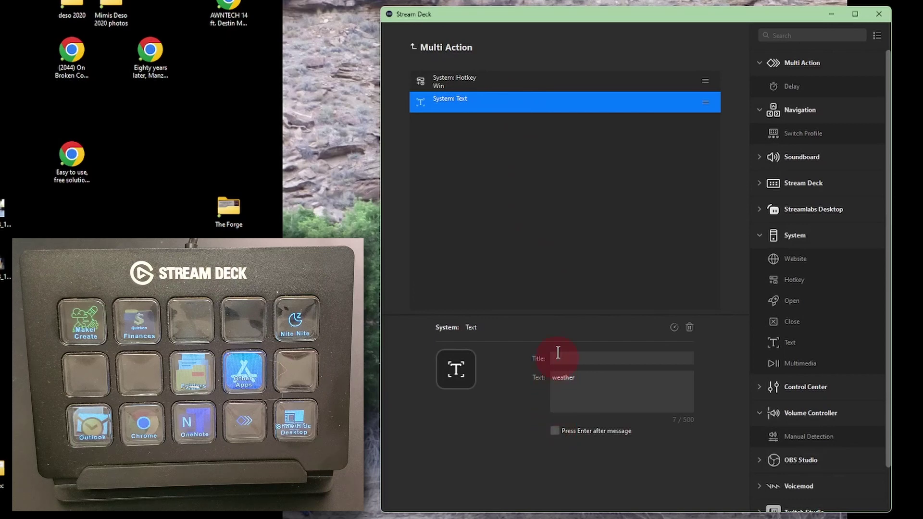
pyautogui.click(602, 269)
pyautogui.moveTo(795, 280); pyautogui.dragTo(547, 236)
pyautogui.click(580, 377)
pyautogui.press('Return')
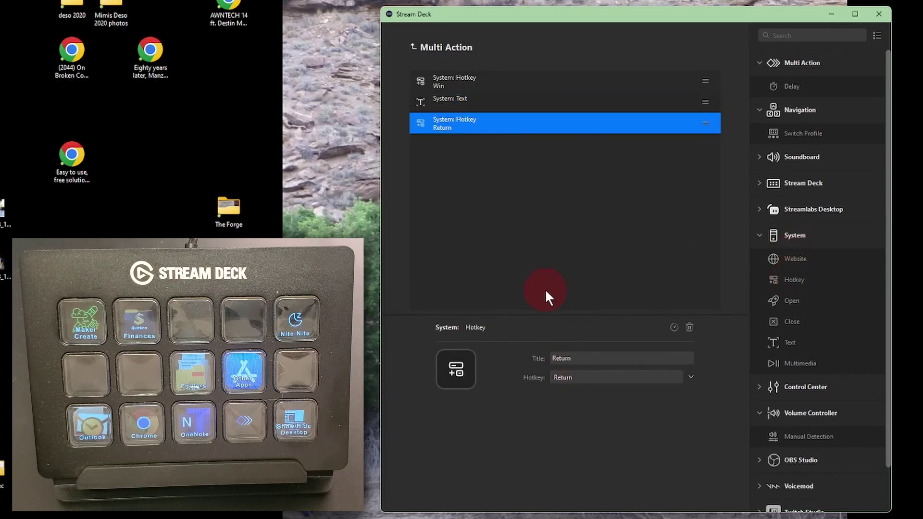
pyautogui.click(545, 288)
# Minimize Stream Deck and test the key: Start search for 'weather' opens the Weather app.
pyautogui.click(830, 14)
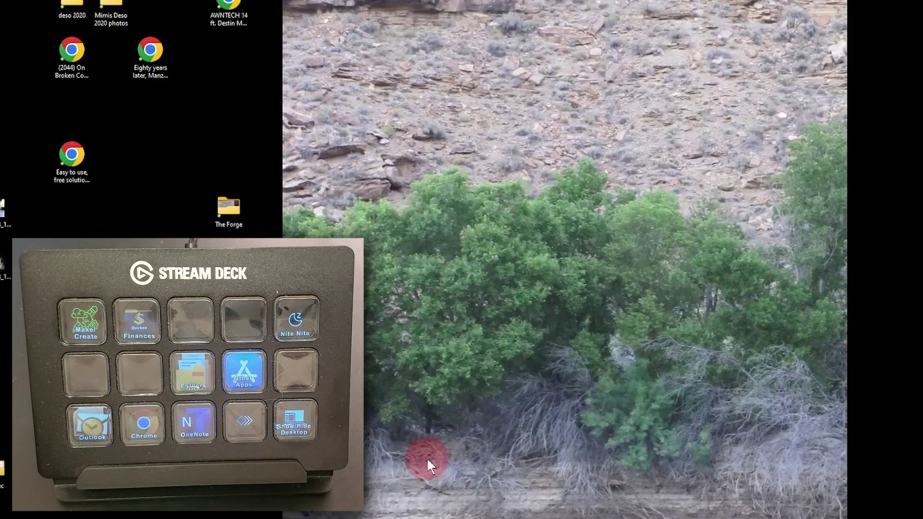
pyautogui.press('super')
pyautogui.write('weather')
pyautogui.press('Return')
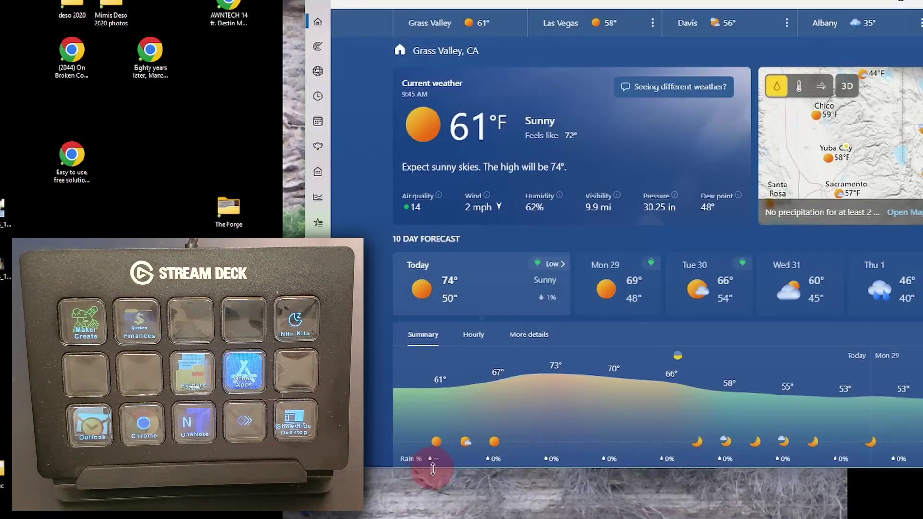
pyautogui.press('super+d')
# Back in Stream Deck, title the multi-action key 'Weather'.
pyautogui.hotkey('alt', 'Tab')
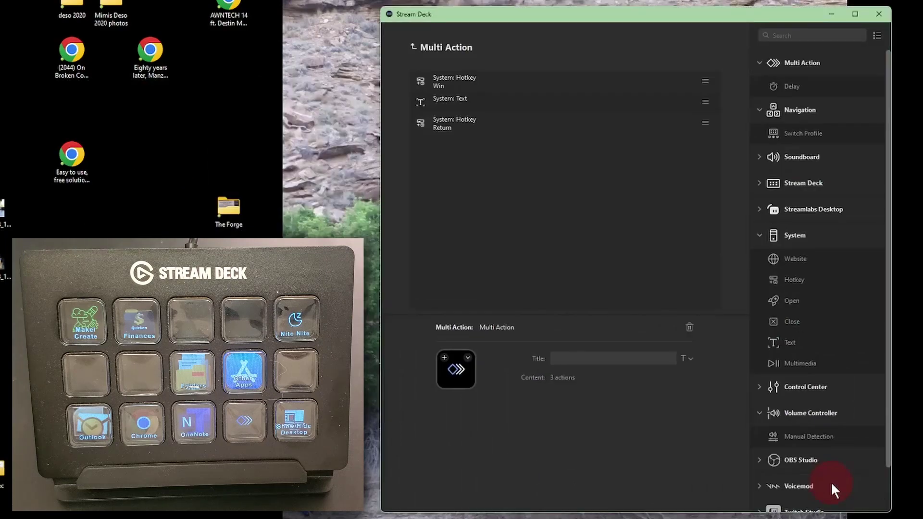
pyautogui.click(581, 359)
pyautogui.write('Weather')
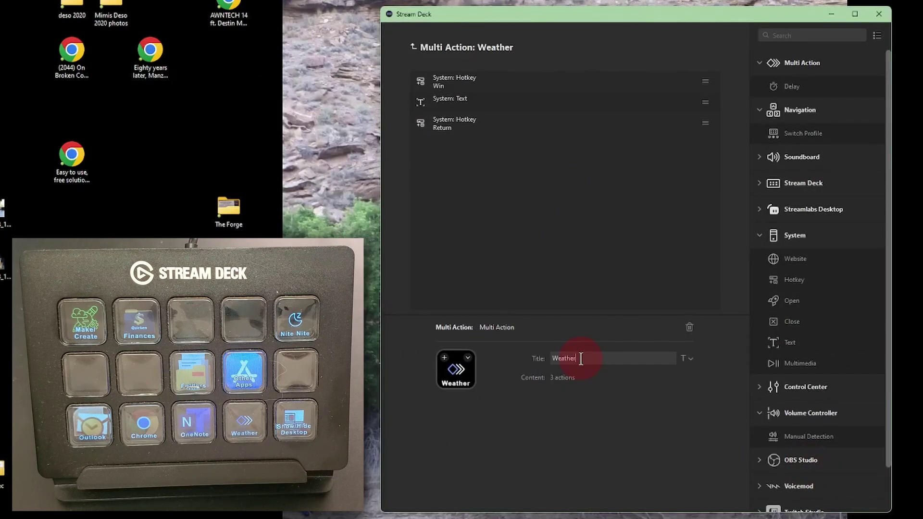
# Set the key image from file to weather-app.png in the Windows icons folder.
pyautogui.click(468, 357)
pyautogui.click(483, 375)
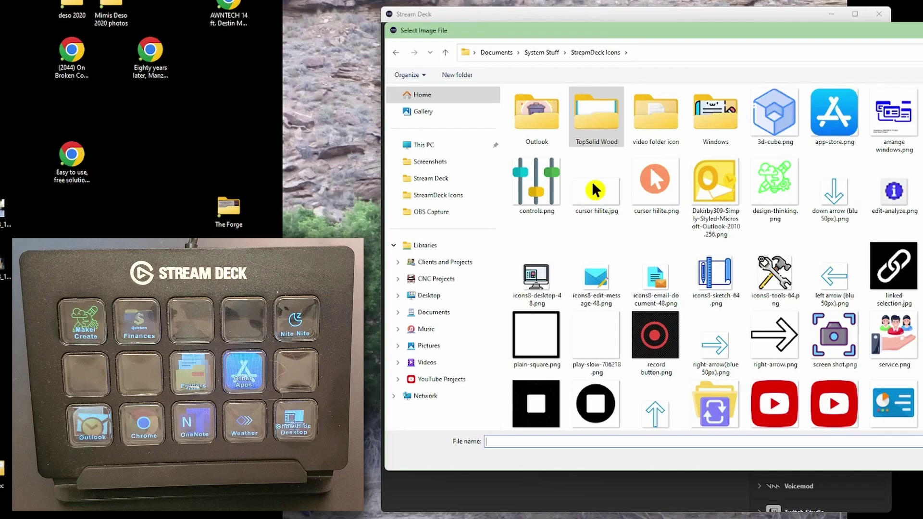
pyautogui.doubleClick(716, 116)
pyautogui.click(676, 194)
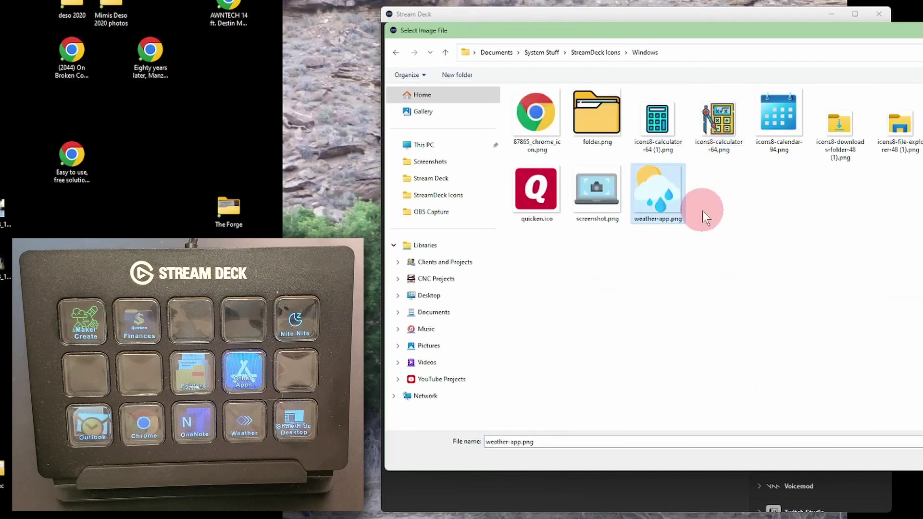
pyautogui.doubleClick(676, 195)
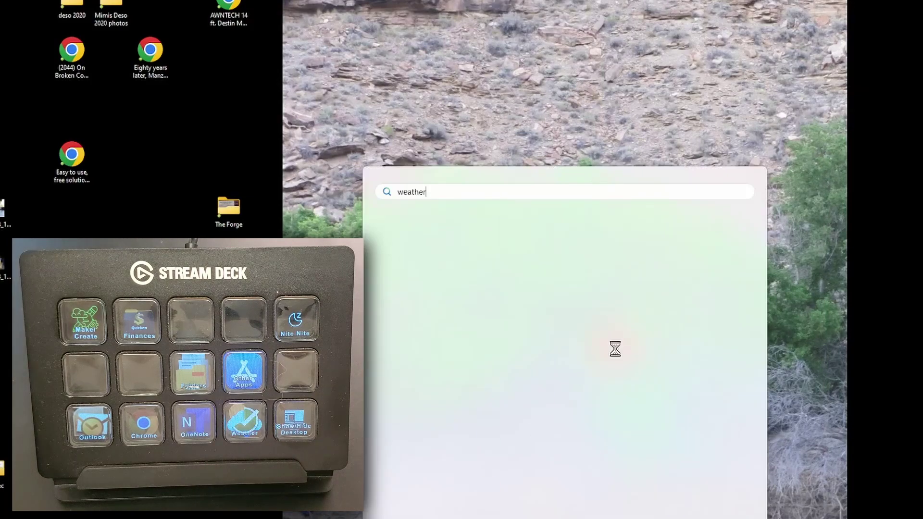
# Run the Weather key to open the forecast, close it, and return to Stream Deck.
pyautogui.press('Return')
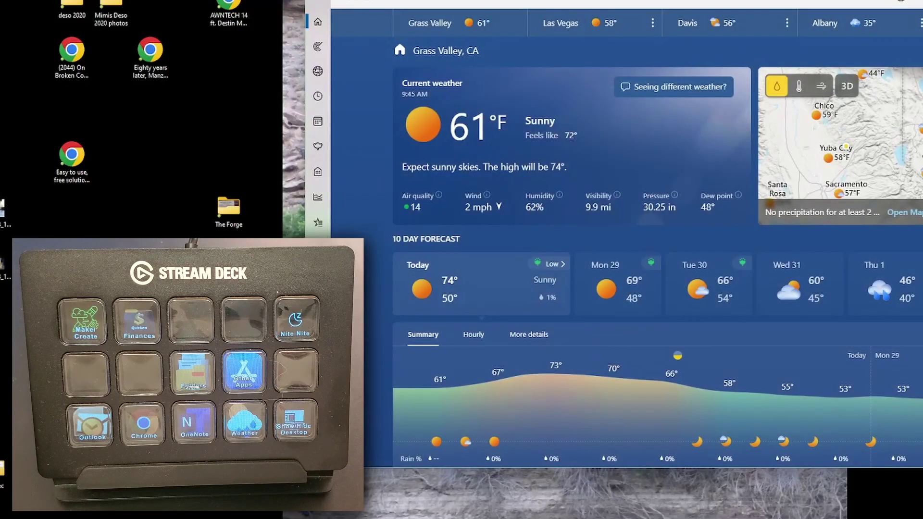
pyautogui.press('super+d')
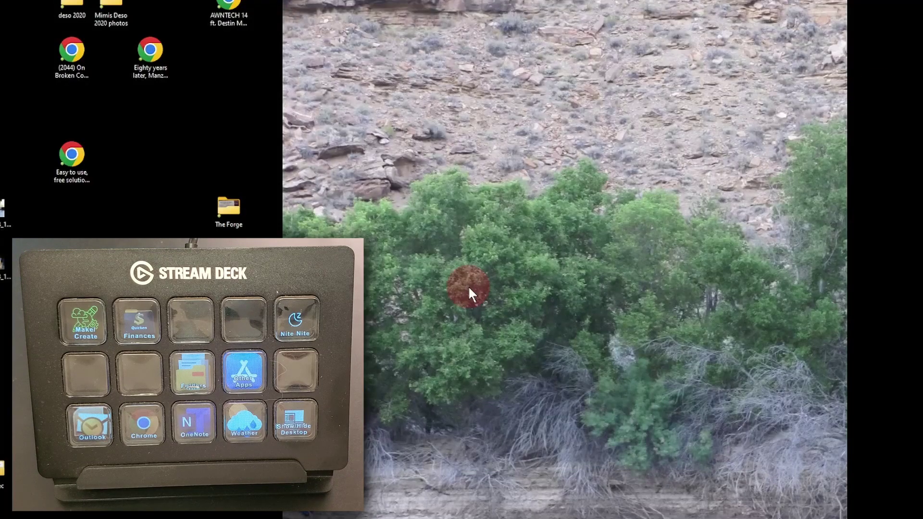
pyautogui.hotkey('alt', 'Tab')
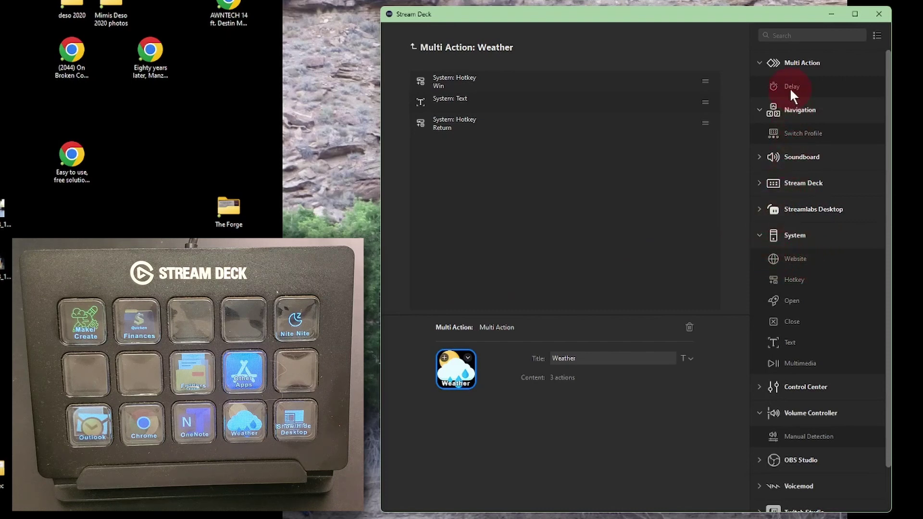
# Insert a 150 ms Delay step between the text step and Return, then minimize Stream Deck.
pyautogui.moveTo(791, 89); pyautogui.dragTo(506, 115)
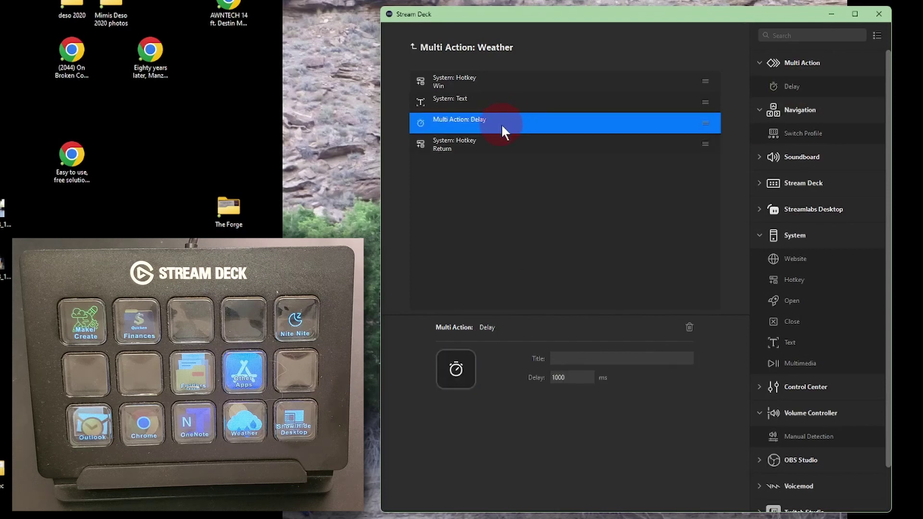
pyautogui.doubleClick(580, 378)
pyautogui.write('150')
pyautogui.click(573, 282)
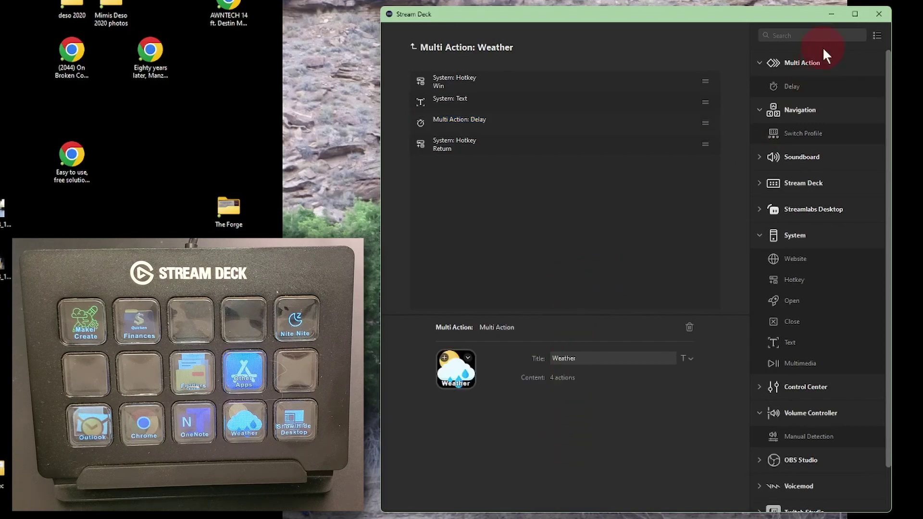
pyautogui.click(829, 14)
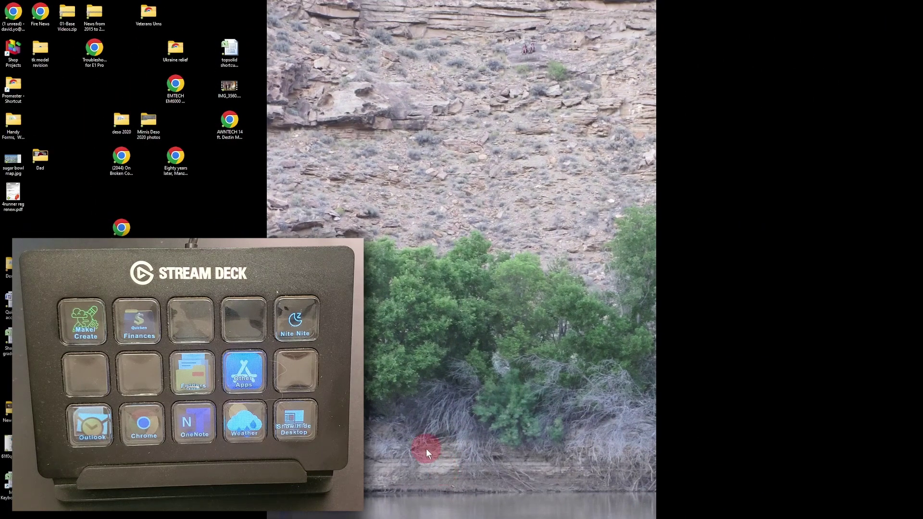
pyautogui.press('super')
pyautogui.write('weather')
pyautogui.press('Return')
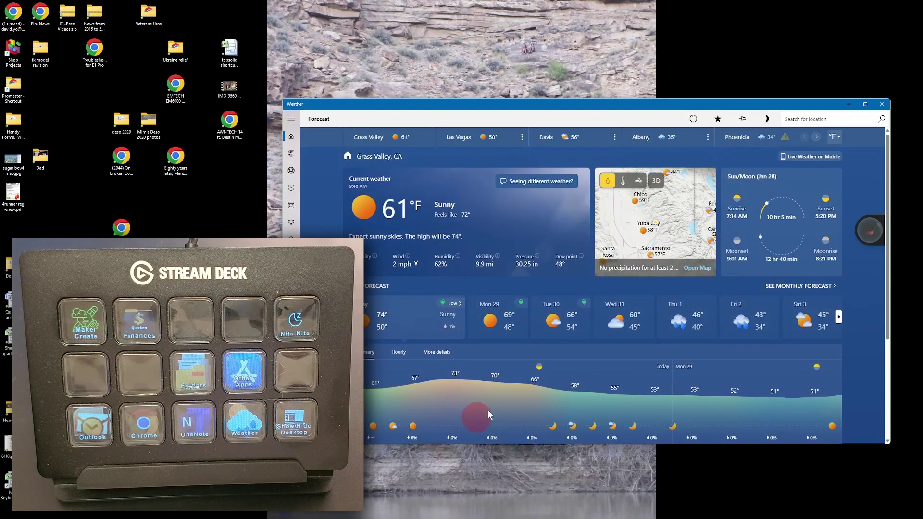
pyautogui.click(880, 106)
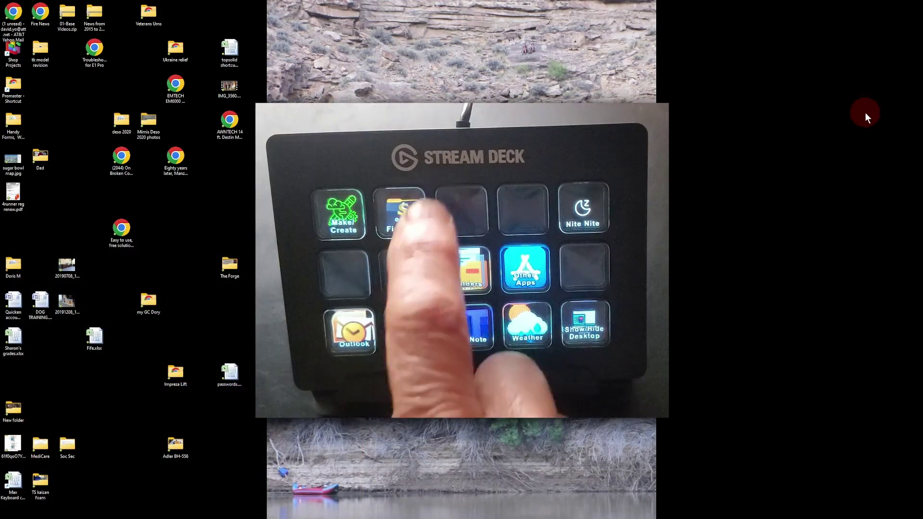